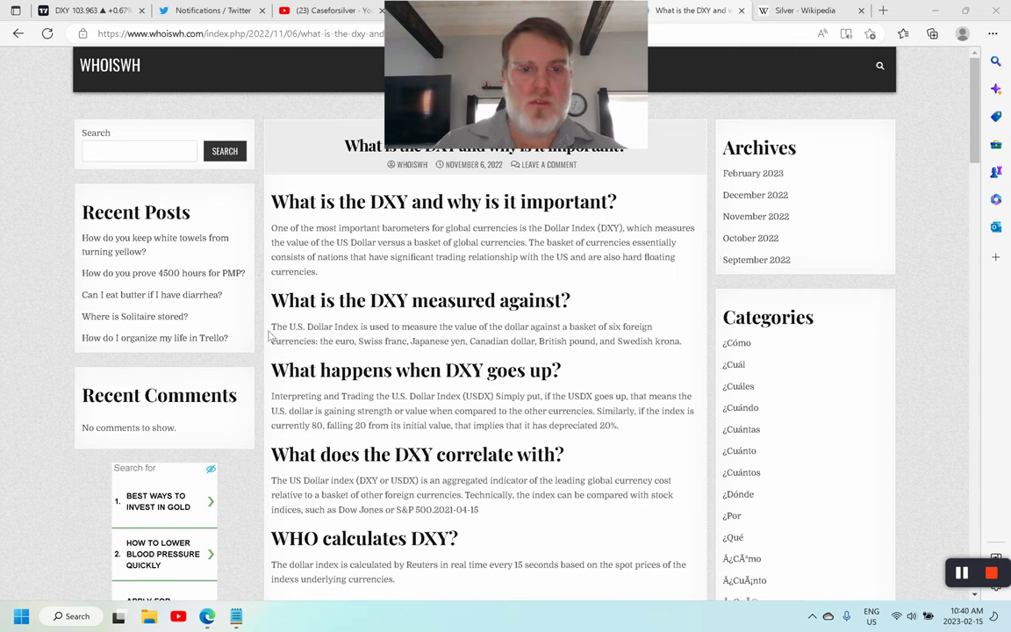
Read the article's explanation of what the DXY is, which currencies it is measured against and what happens when it rises.
{"action": "left_click_drag", "start_coordinate": [271, 328], "coordinate": [442, 370]}
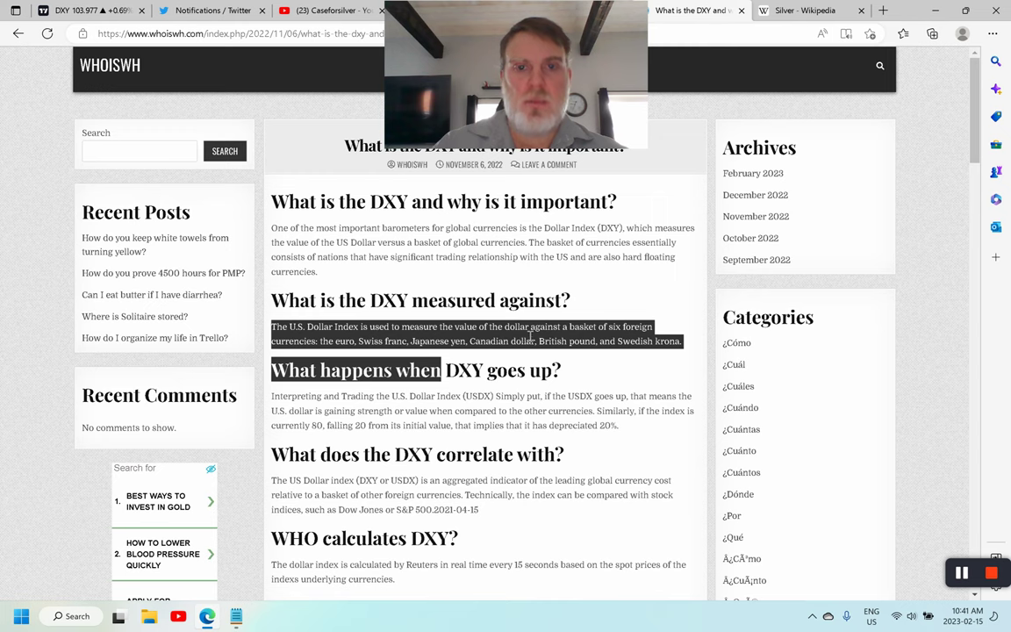
{"action": "left_click", "coordinate": [571, 370]}
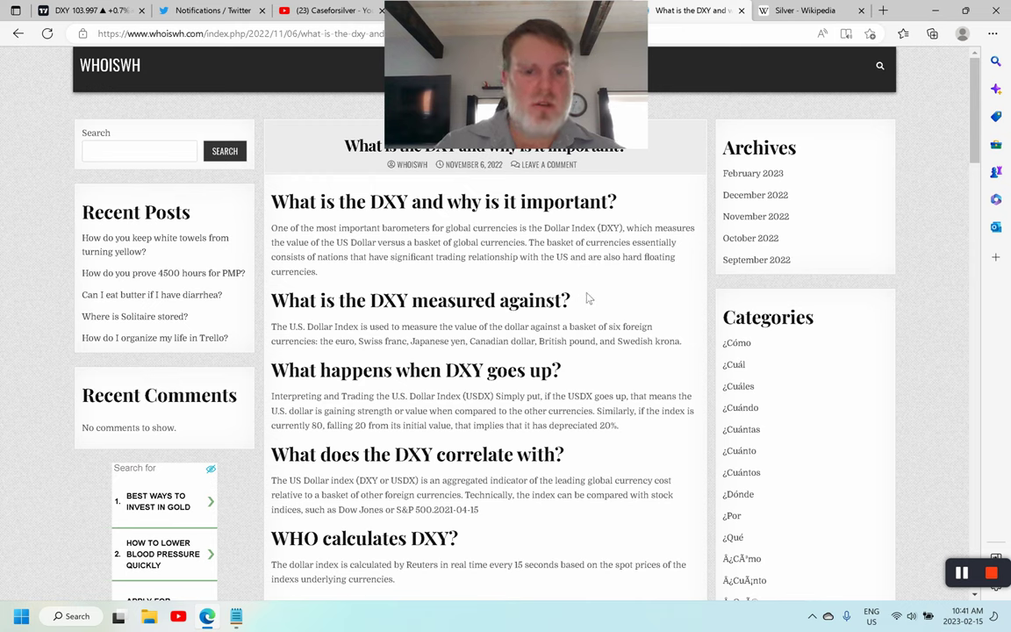
{"action": "scroll", "coordinate": [620, 344], "scroll_direction": "down", "scroll_amount": 2}
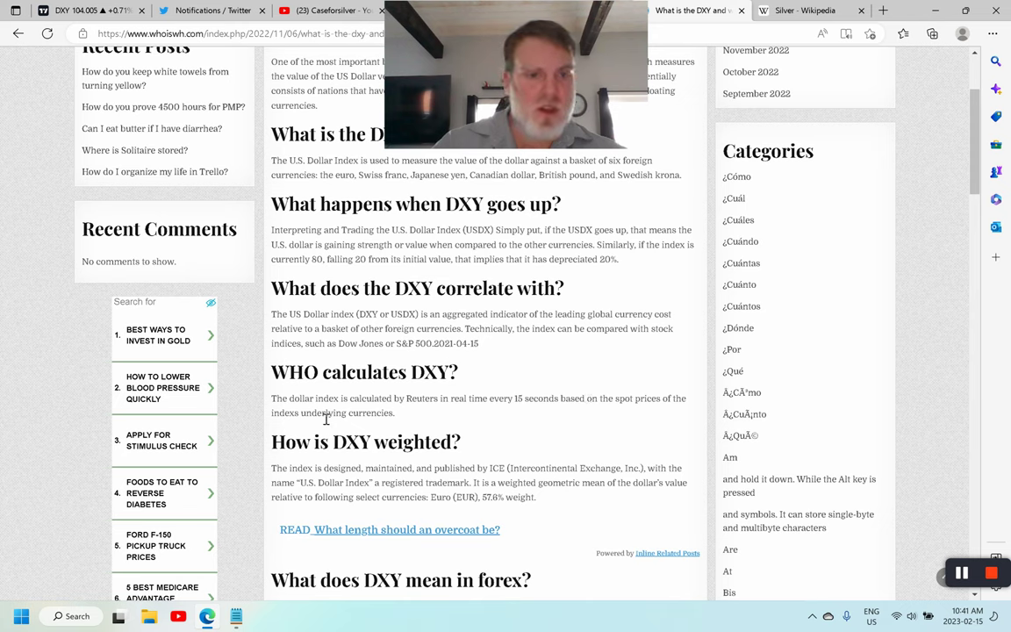
{"action": "scroll", "coordinate": [522, 407], "scroll_direction": "down", "scroll_amount": 1}
{"action": "scroll", "coordinate": [566, 403], "scroll_direction": "up", "scroll_amount": 2}
{"action": "scroll", "coordinate": [576, 410], "scroll_direction": "down", "scroll_amount": 1}
{"action": "scroll", "coordinate": [577, 409], "scroll_direction": "down", "scroll_amount": 1}
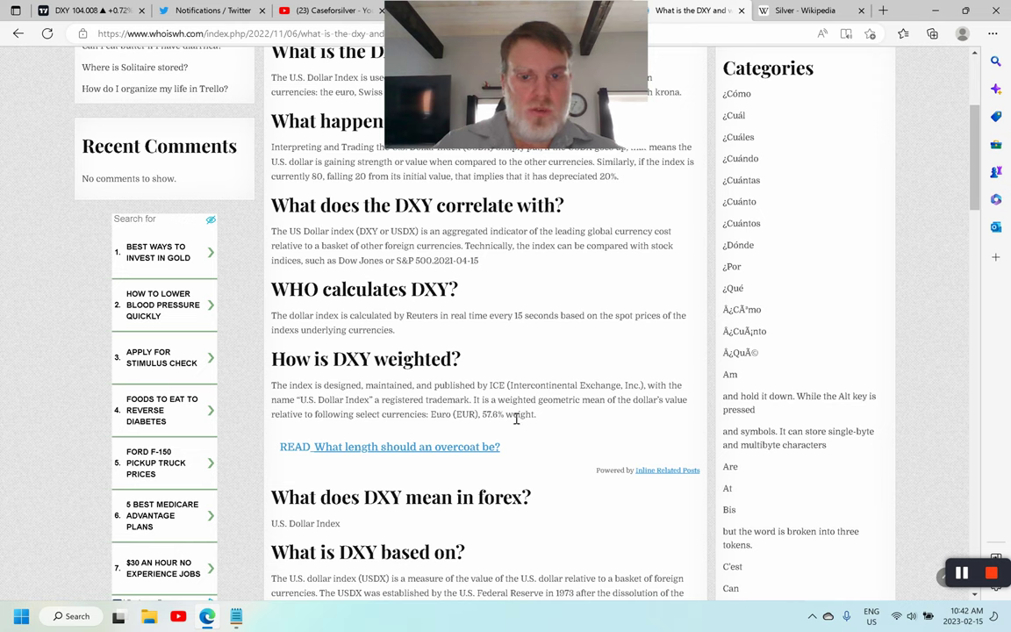
Highlight the passage on ICE and the Euro weighting under "How is DXY weighted?" and review the preceding sections.
{"action": "left_click_drag", "start_coordinate": [537, 415], "coordinate": [489, 386]}
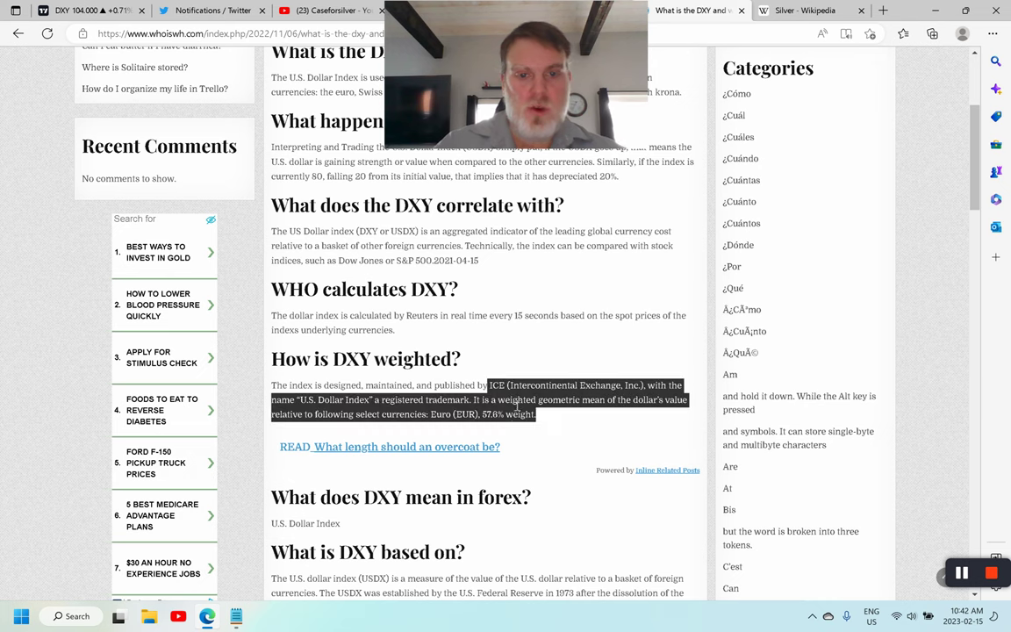
{"action": "left_click", "coordinate": [538, 422]}
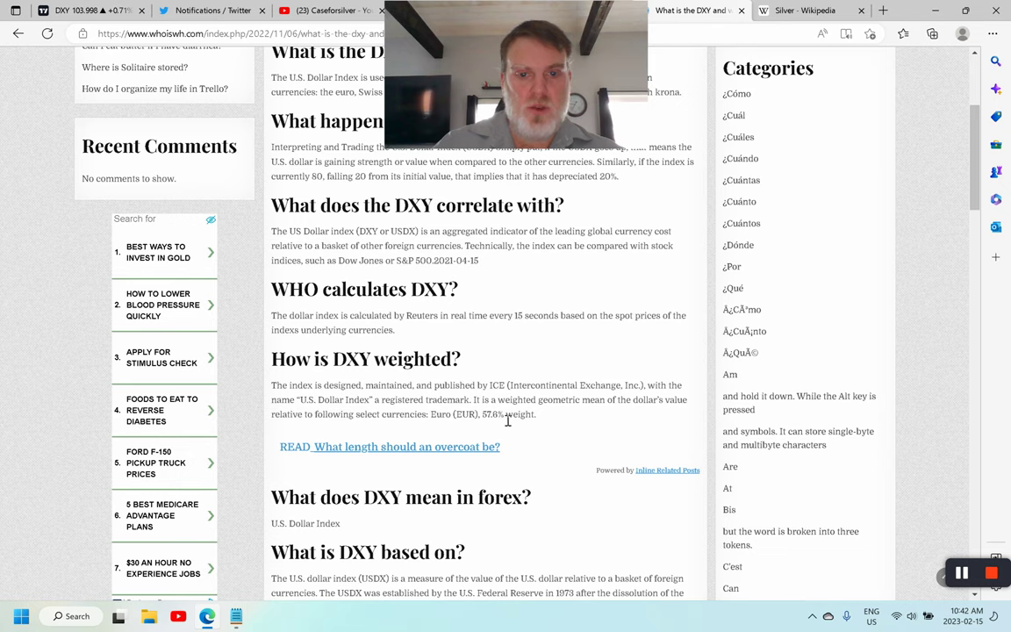
{"action": "scroll", "coordinate": [549, 409], "scroll_direction": "up", "scroll_amount": 2}
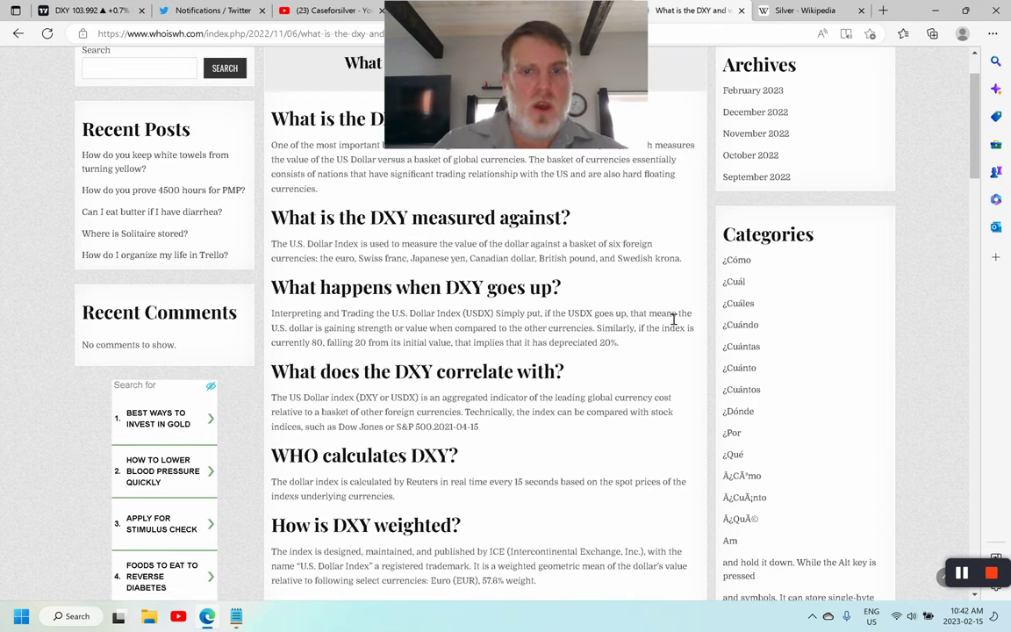
{"action": "scroll", "coordinate": [661, 343], "scroll_direction": "down", "scroll_amount": 1}
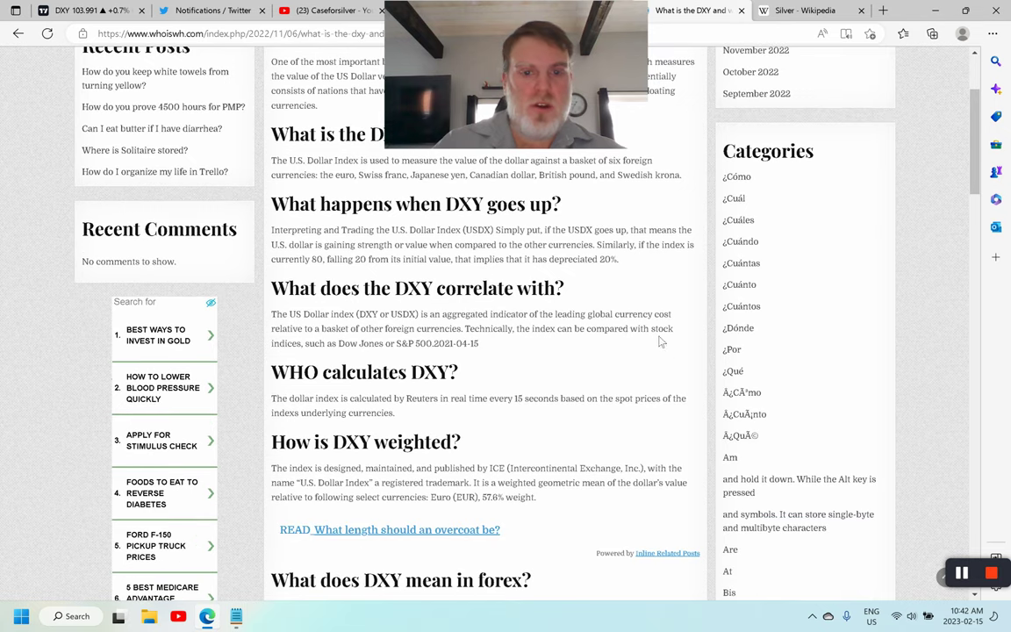
{"action": "scroll", "coordinate": [615, 427], "scroll_direction": "up", "scroll_amount": 2}
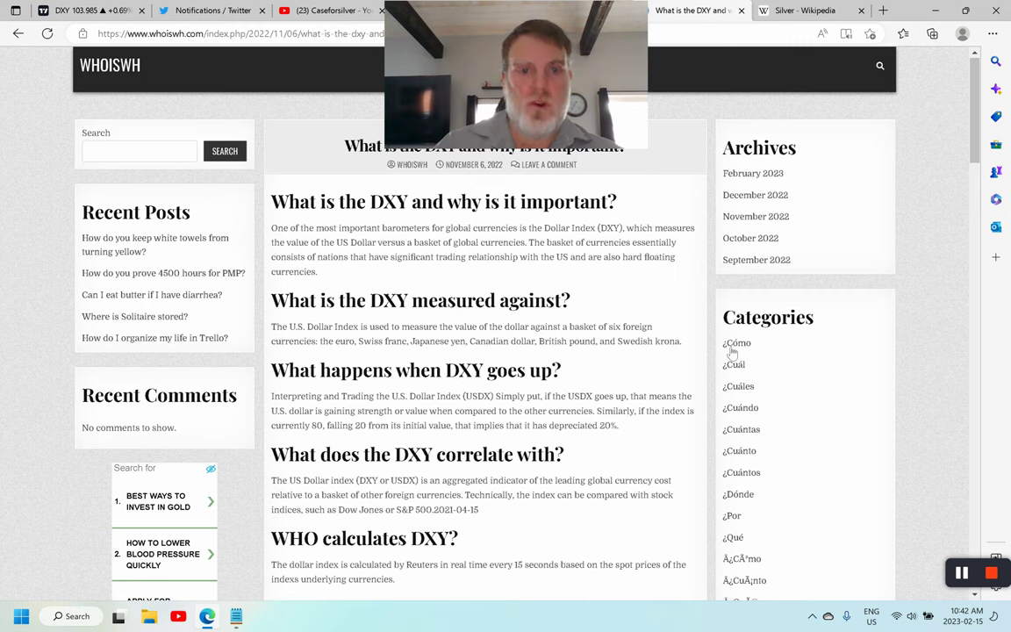
Switch to the Wikipedia article on Silver and highlight the words "shiny" or "white" in the introduction.
{"action": "left_click", "coordinate": [795, 10]}
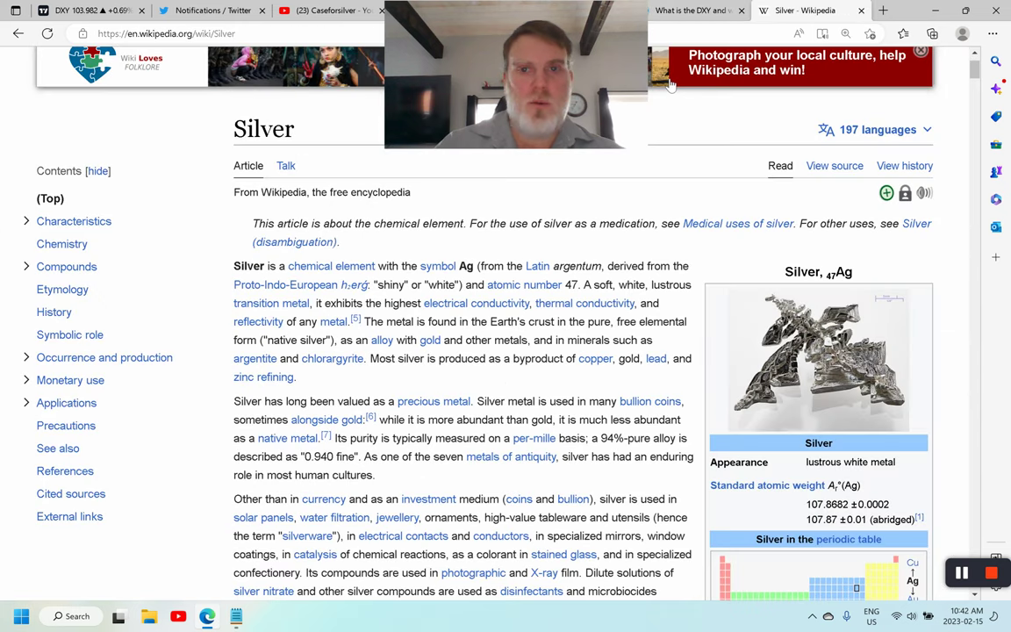
{"action": "scroll", "coordinate": [609, 237], "scroll_direction": "down", "scroll_amount": 1}
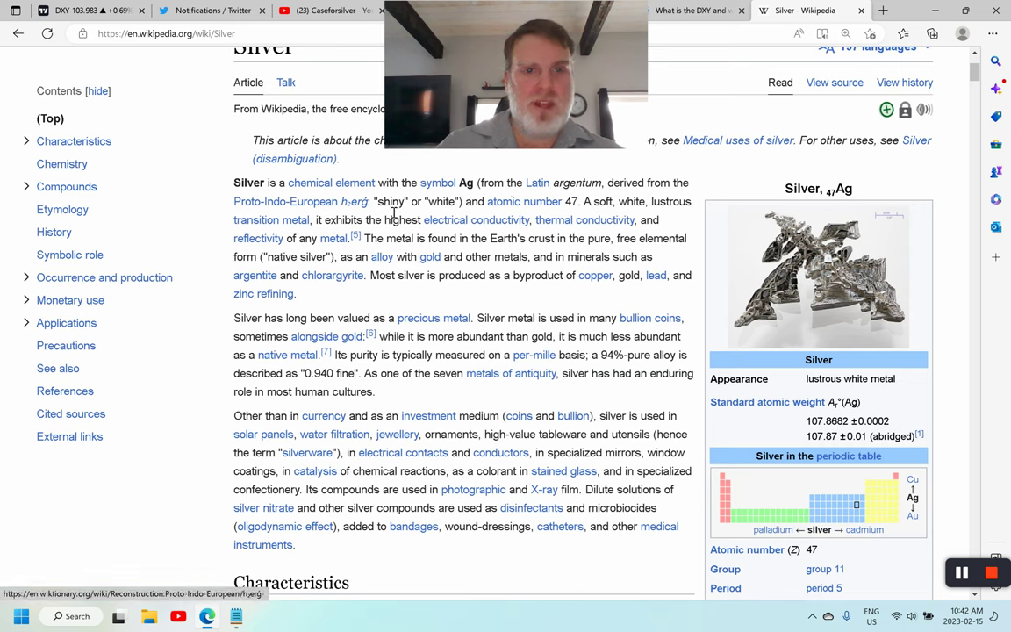
{"action": "left_click_drag", "start_coordinate": [464, 204], "coordinate": [375, 202]}
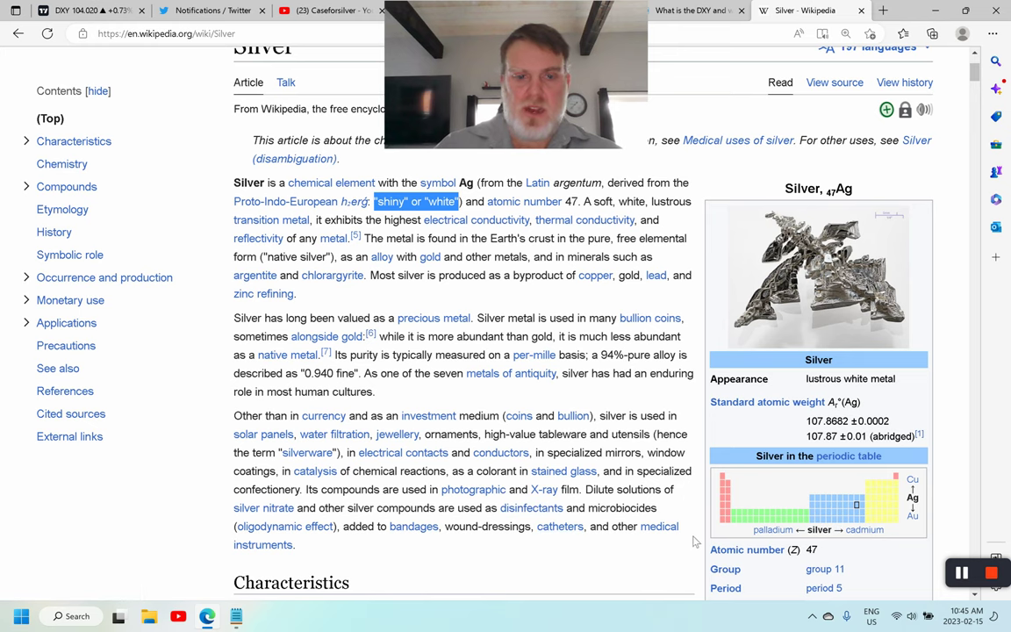
{"action": "scroll", "coordinate": [521, 557], "scroll_direction": "up", "scroll_amount": 2}
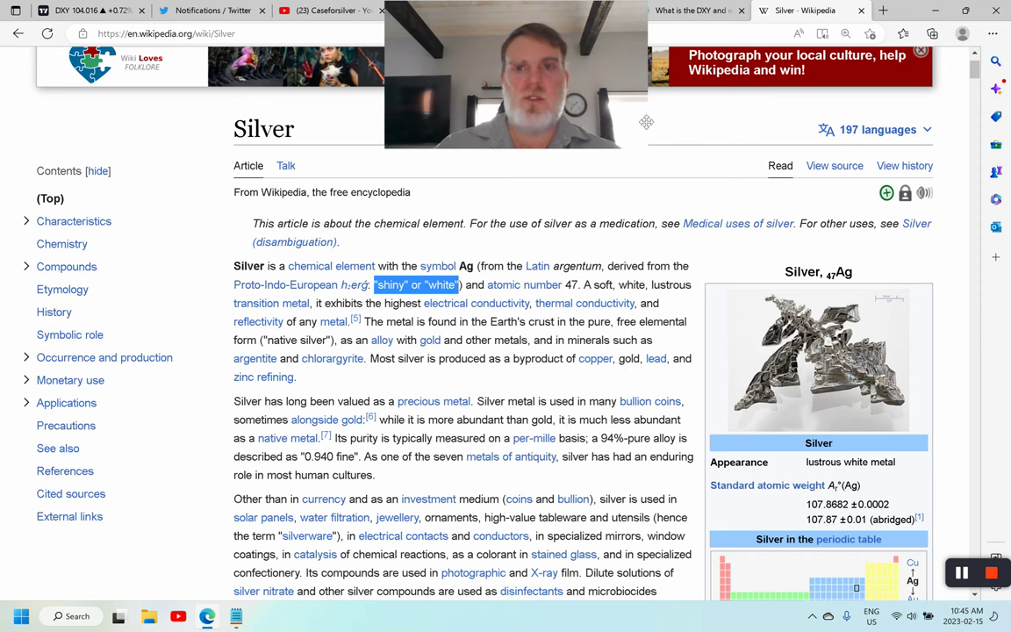
{"action": "left_click_drag", "start_coordinate": [536, 104], "coordinate": [719, 104]}
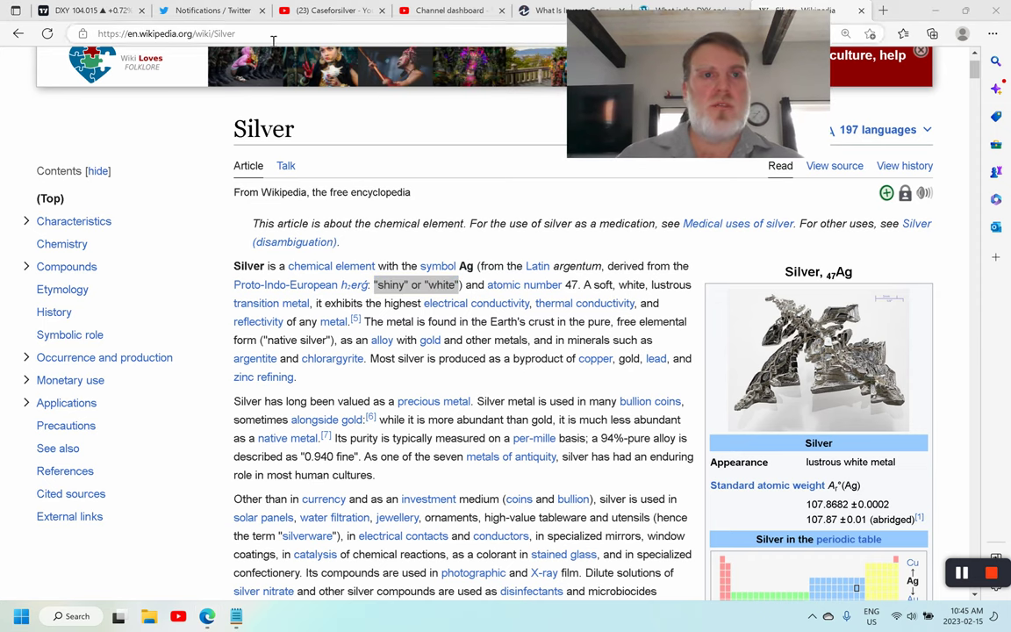
Switch to the TradingView DXY chart and move the "Dead Zone" label slightly lower within the lower pane.
{"action": "left_click", "coordinate": [66, 10]}
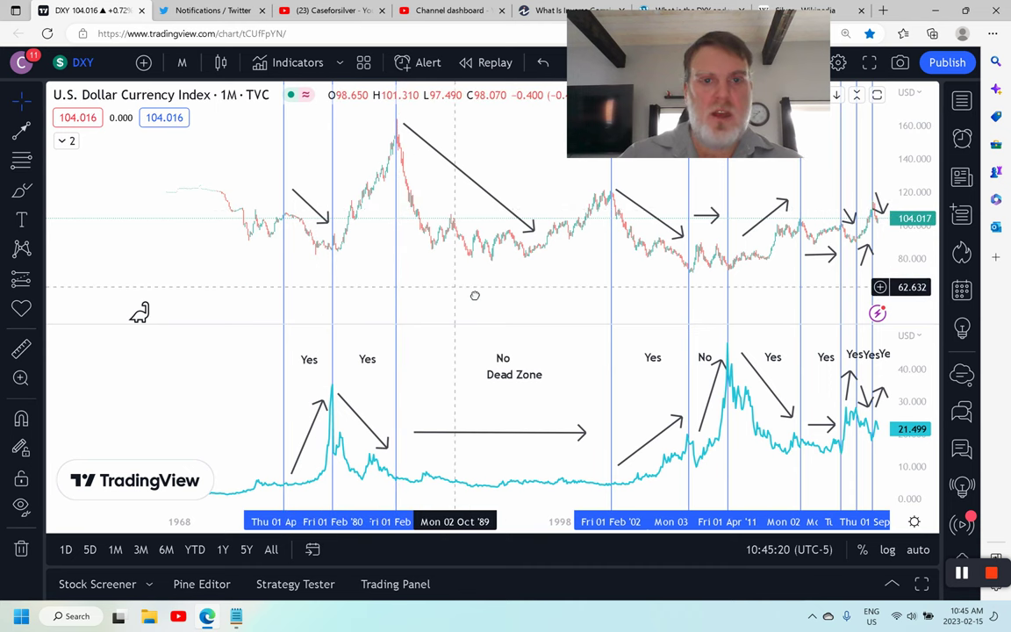
{"action": "left_click_drag", "start_coordinate": [474, 293], "coordinate": [530, 294]}
{"action": "scroll", "coordinate": [537, 293], "scroll_direction": "up", "scroll_amount": 1}
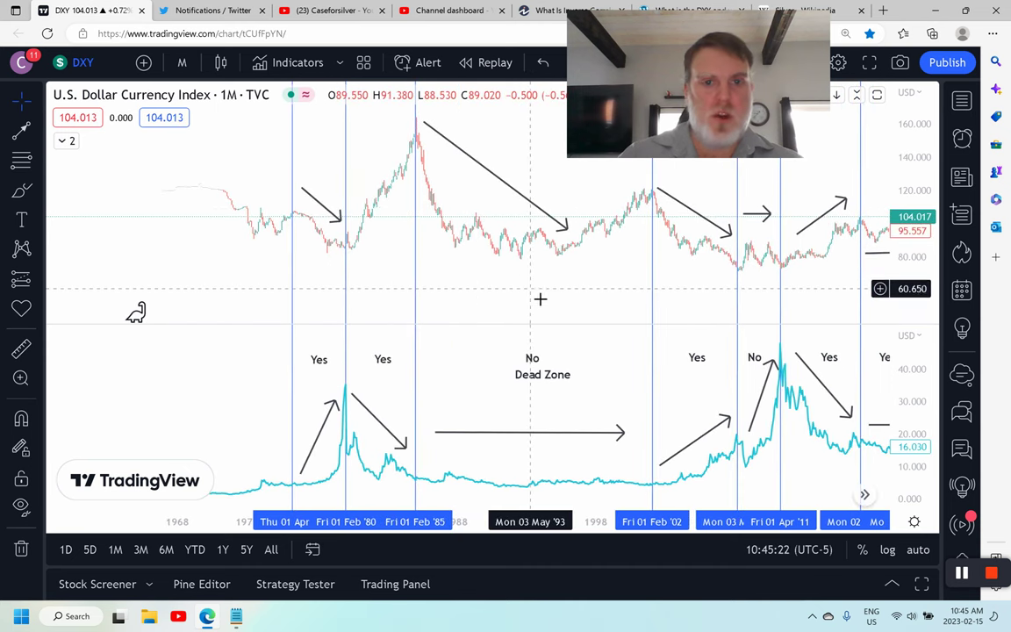
{"action": "left_click_drag", "start_coordinate": [433, 300], "coordinate": [513, 298]}
{"action": "scroll", "coordinate": [515, 298], "scroll_direction": "up", "scroll_amount": 4}
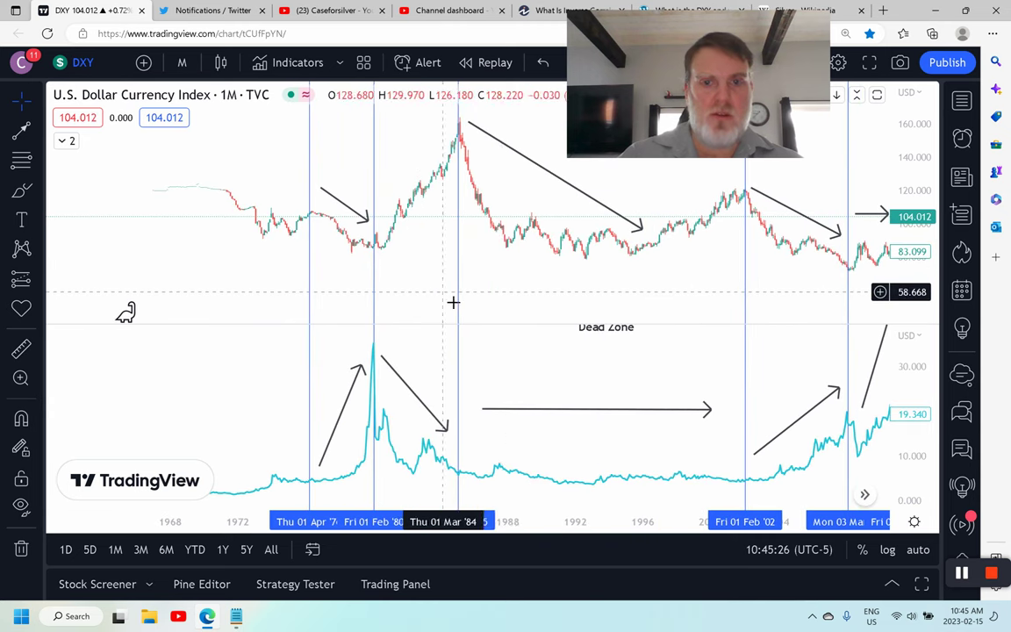
{"action": "left_click", "coordinate": [542, 328]}
{"action": "left_click_drag", "start_coordinate": [541, 329], "coordinate": [545, 346]}
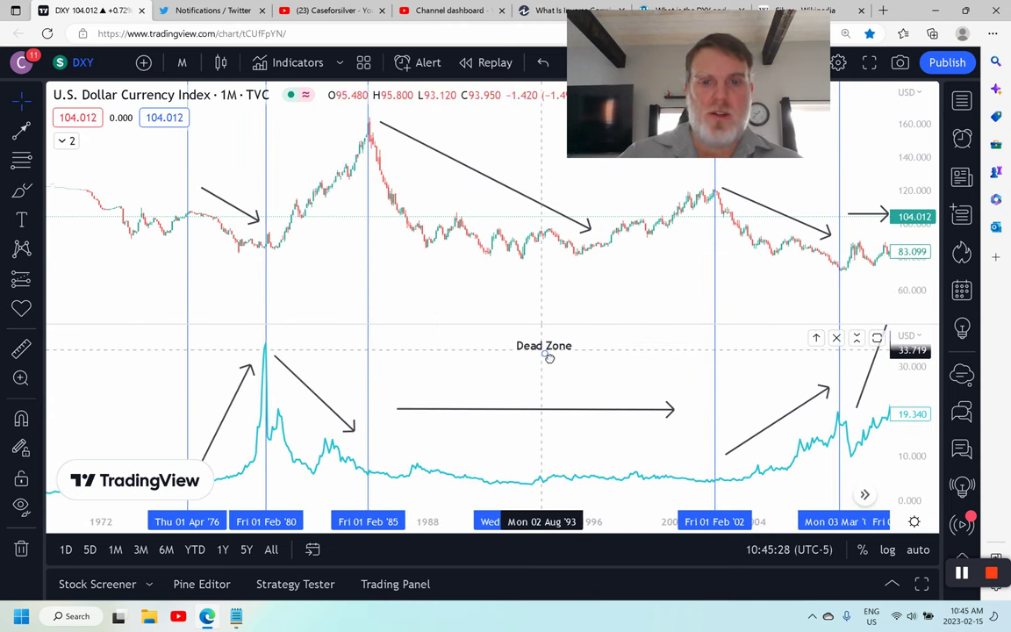
Compare the trends in both chart panes between the April 1976, February 1980 and February 1985 markers.
{"action": "scroll", "coordinate": [505, 356], "scroll_direction": "down", "scroll_amount": 3}
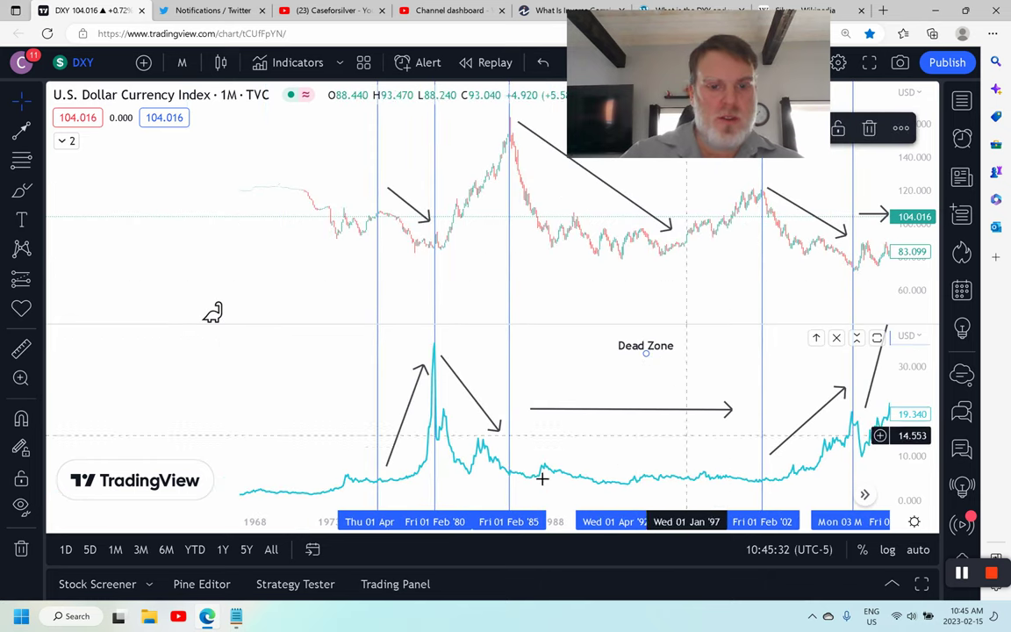
{"action": "scroll", "coordinate": [384, 467], "scroll_direction": "up", "scroll_amount": 3}
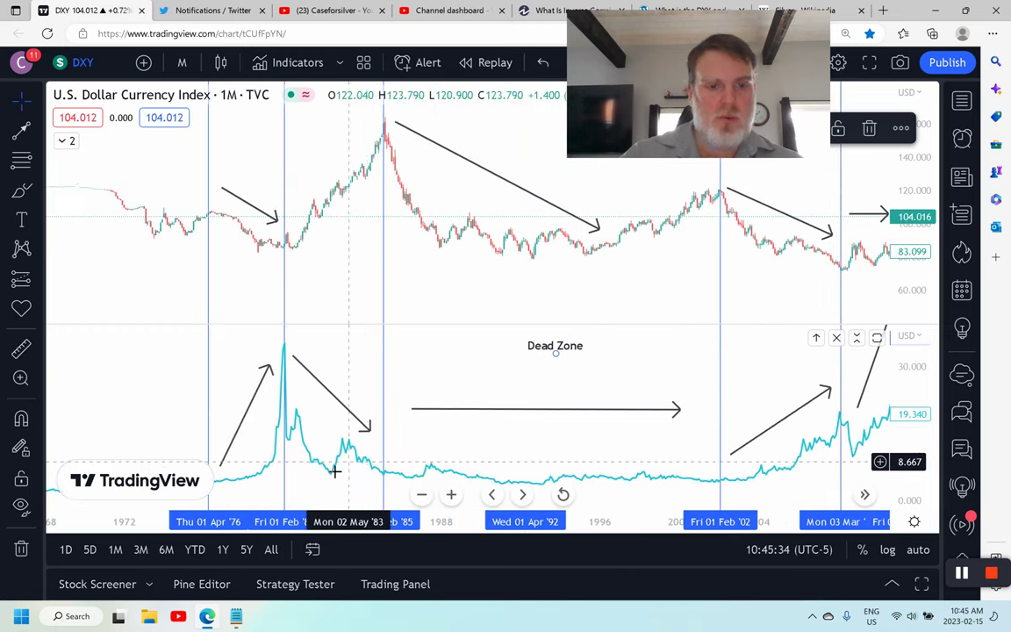
{"action": "left_click_drag", "start_coordinate": [423, 309], "coordinate": [786, 291]}
{"action": "scroll", "coordinate": [706, 263], "scroll_direction": "up", "scroll_amount": 1}
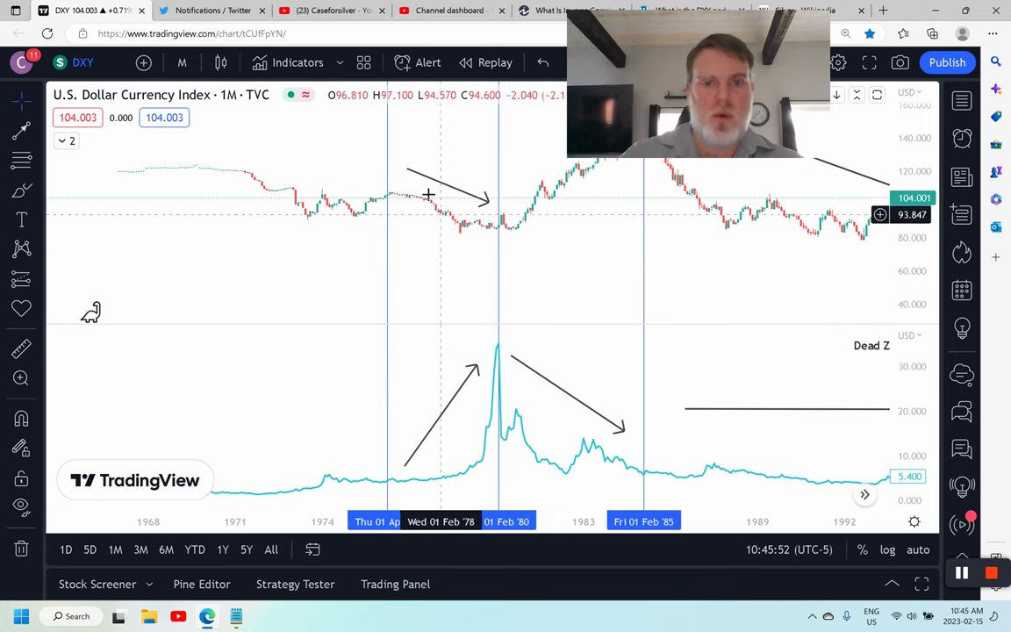
{"action": "left_click", "coordinate": [387, 277]}
{"action": "left_click", "coordinate": [613, 293]}
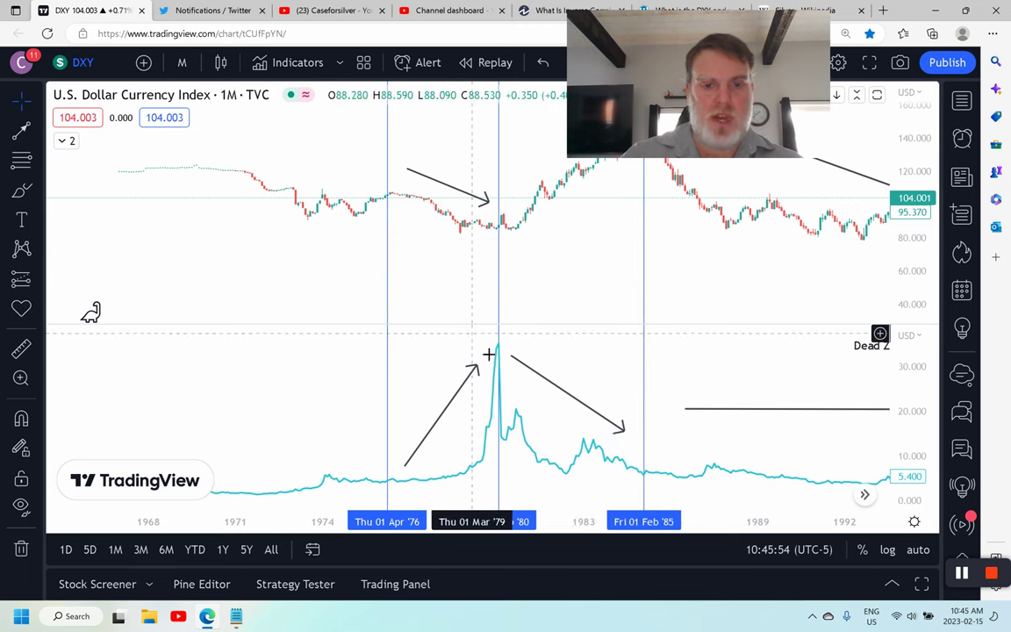
{"action": "left_click_drag", "start_coordinate": [605, 297], "coordinate": [501, 316]}
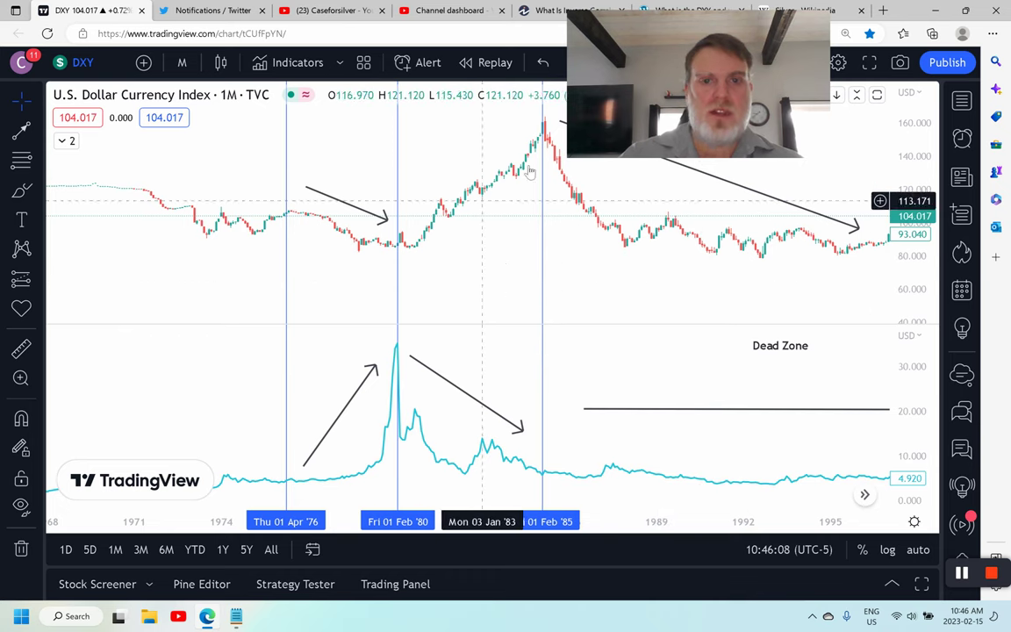
{"action": "left_click_drag", "start_coordinate": [503, 276], "coordinate": [435, 280]}
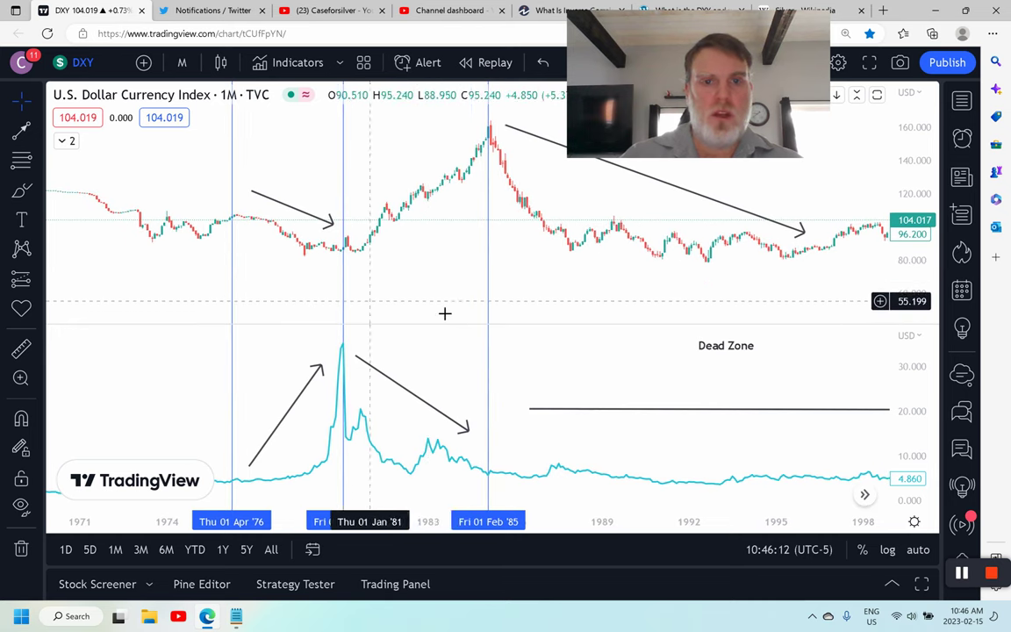
Examine the Dead Zone in both panes between the February 1985 and February 2002 markers.
{"action": "left_click_drag", "start_coordinate": [564, 309], "coordinate": [293, 340]}
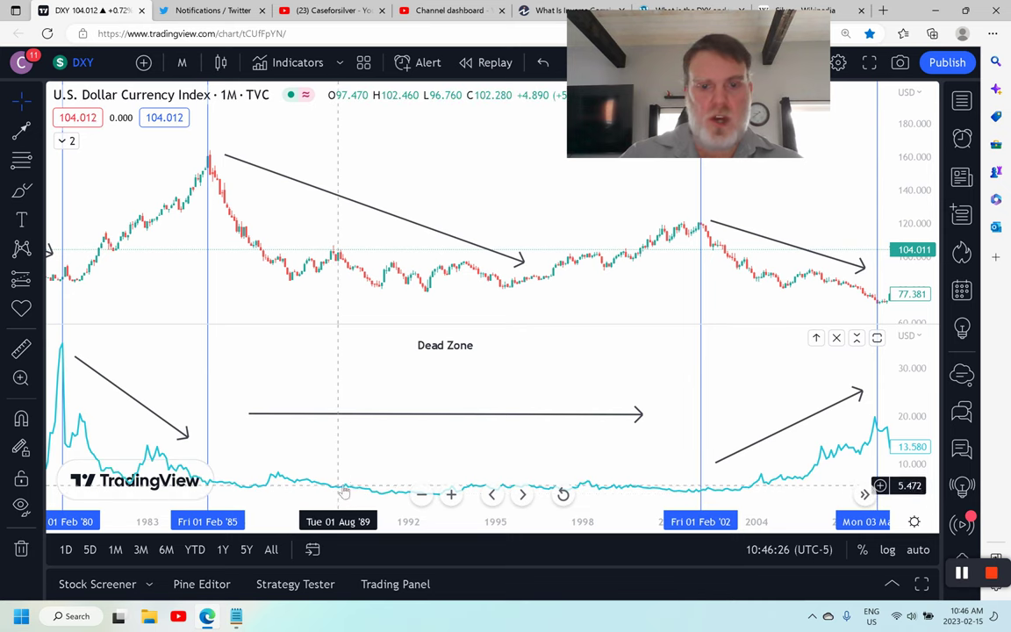
{"action": "scroll", "coordinate": [407, 451], "scroll_direction": "down", "scroll_amount": 2}
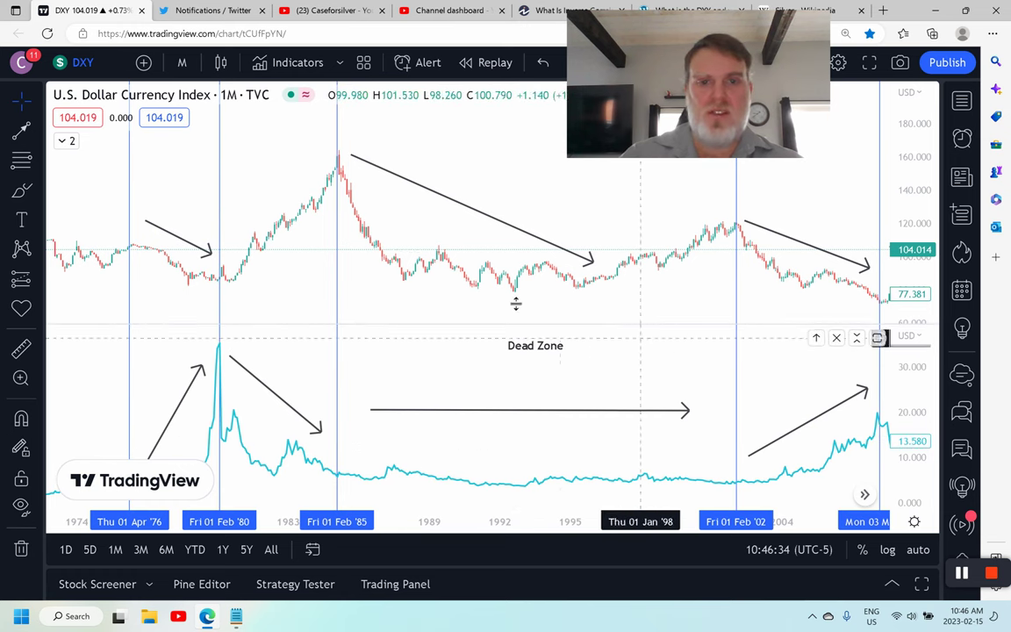
{"action": "left_click", "coordinate": [347, 157]}
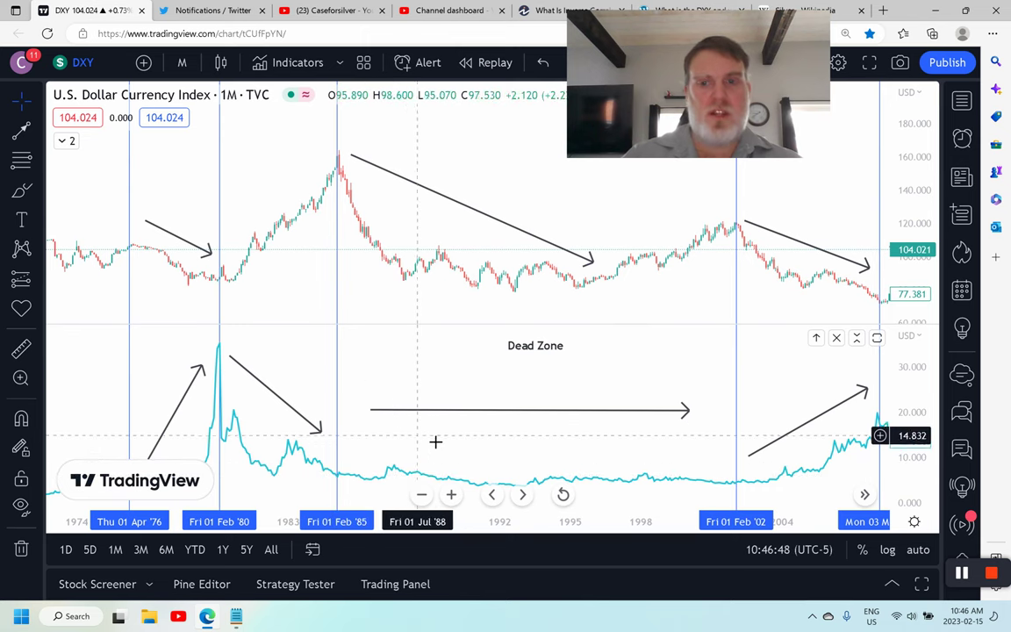
{"action": "scroll", "coordinate": [418, 416], "scroll_direction": "down", "scroll_amount": 2}
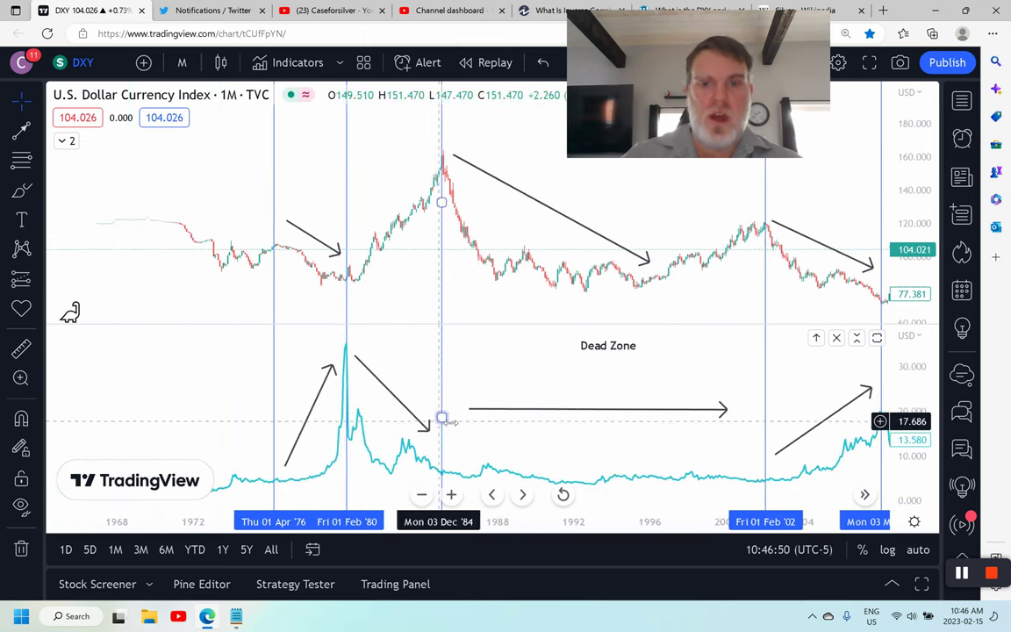
{"action": "left_click_drag", "start_coordinate": [716, 381], "coordinate": [633, 383]}
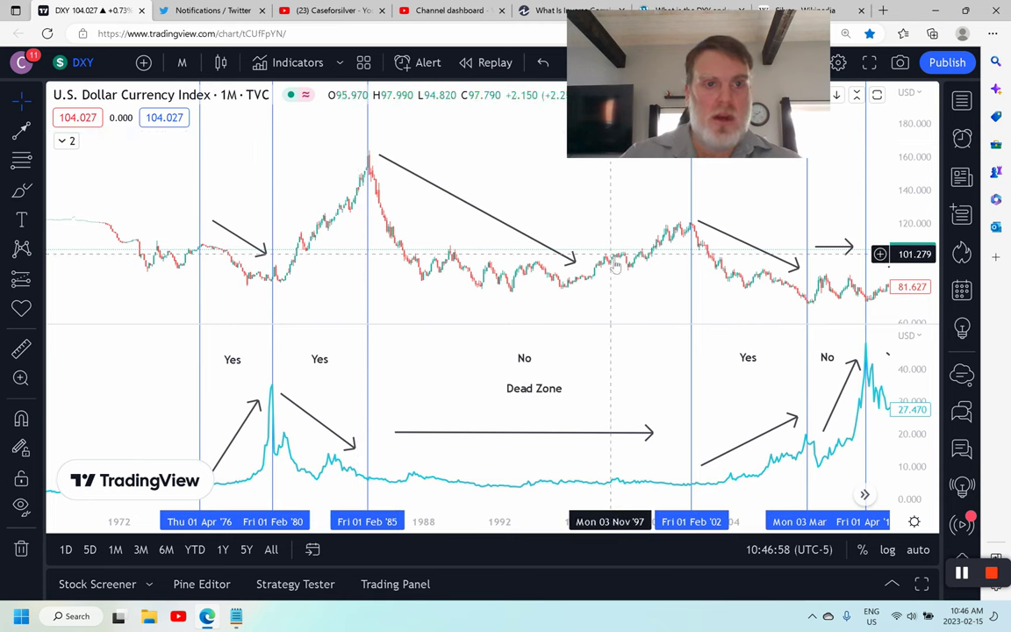
{"action": "left_click_drag", "start_coordinate": [655, 397], "coordinate": [502, 417]}
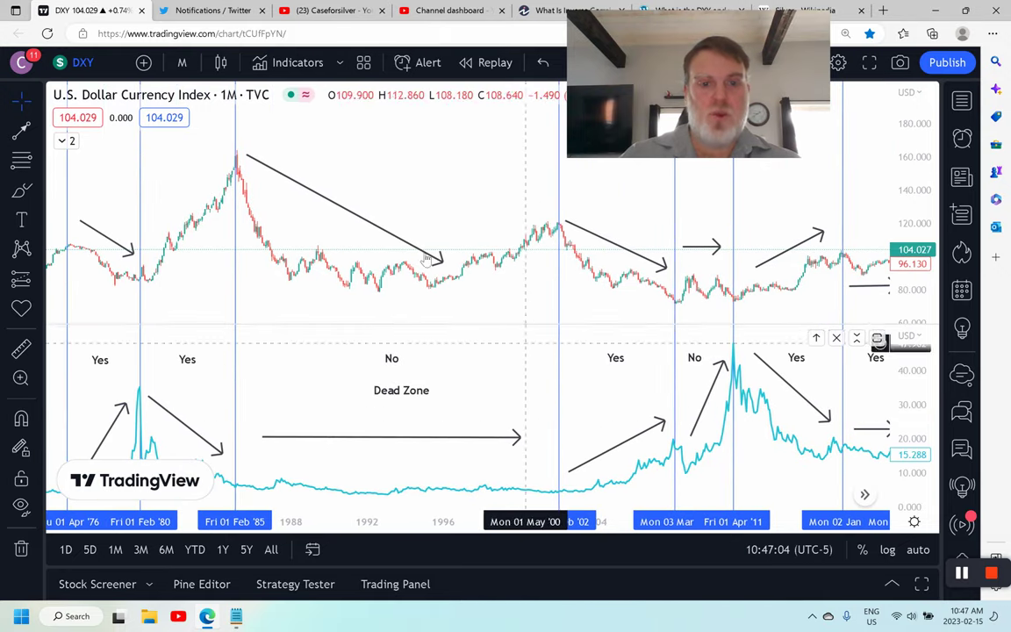
{"action": "scroll", "coordinate": [501, 415], "scroll_direction": "down", "scroll_amount": 2}
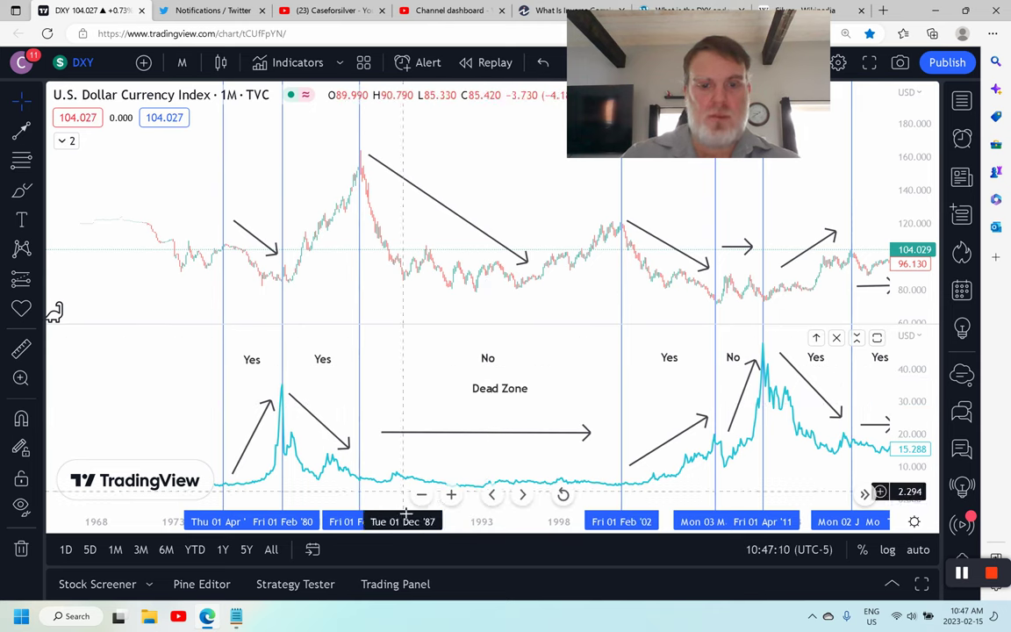
Compare the trend arrows in both panes across the marked periods from February 2002 to September 2022.
{"action": "left_click_drag", "start_coordinate": [642, 397], "coordinate": [529, 415]}
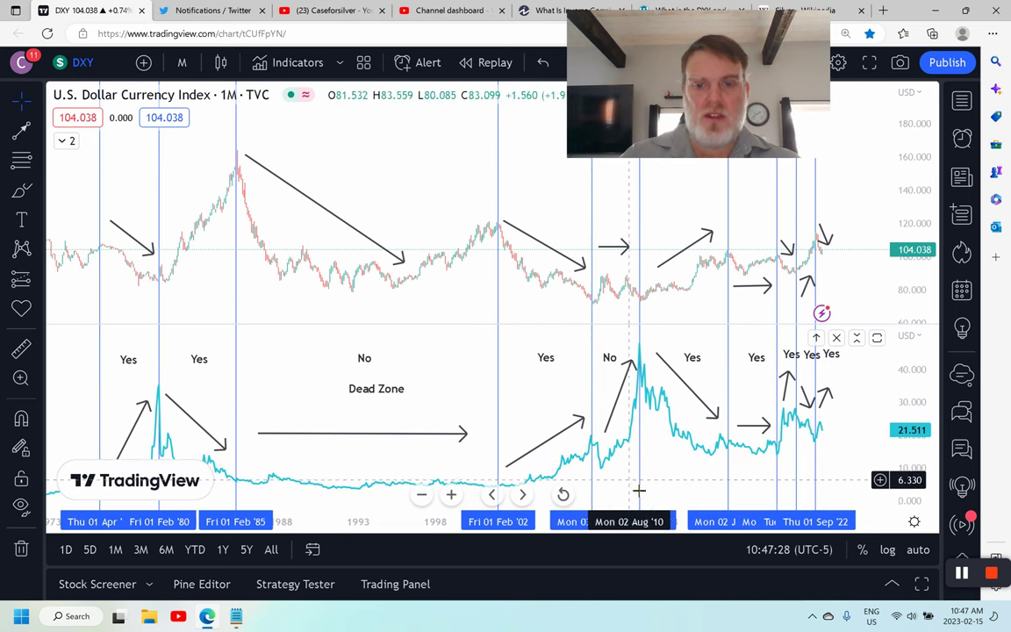
{"action": "left_click_drag", "start_coordinate": [620, 488], "coordinate": [600, 488]}
{"action": "scroll", "coordinate": [596, 495], "scroll_direction": "up", "scroll_amount": 2}
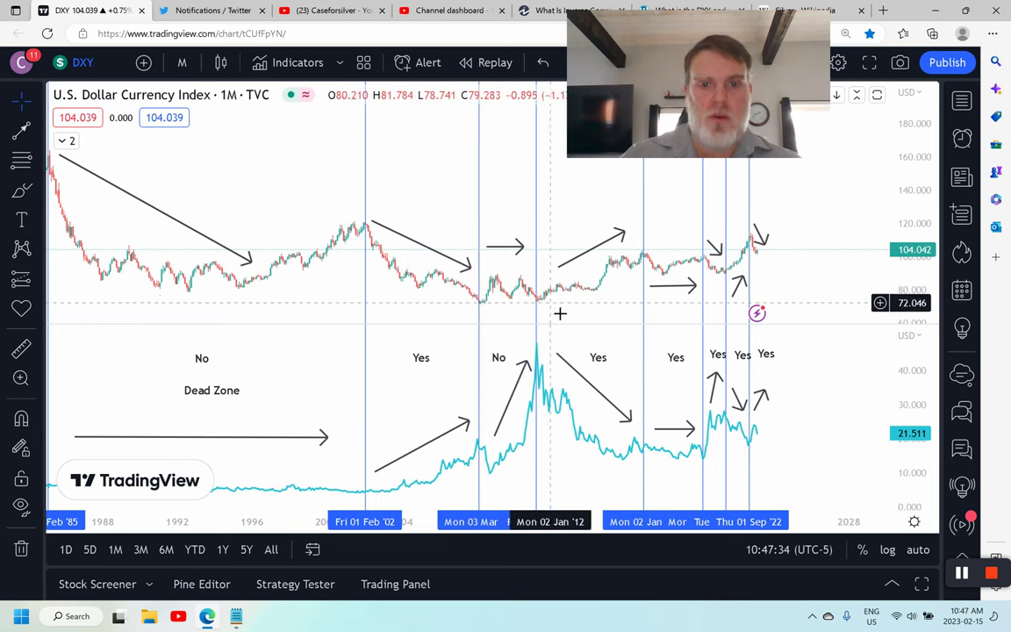
{"action": "left_click", "coordinate": [527, 361]}
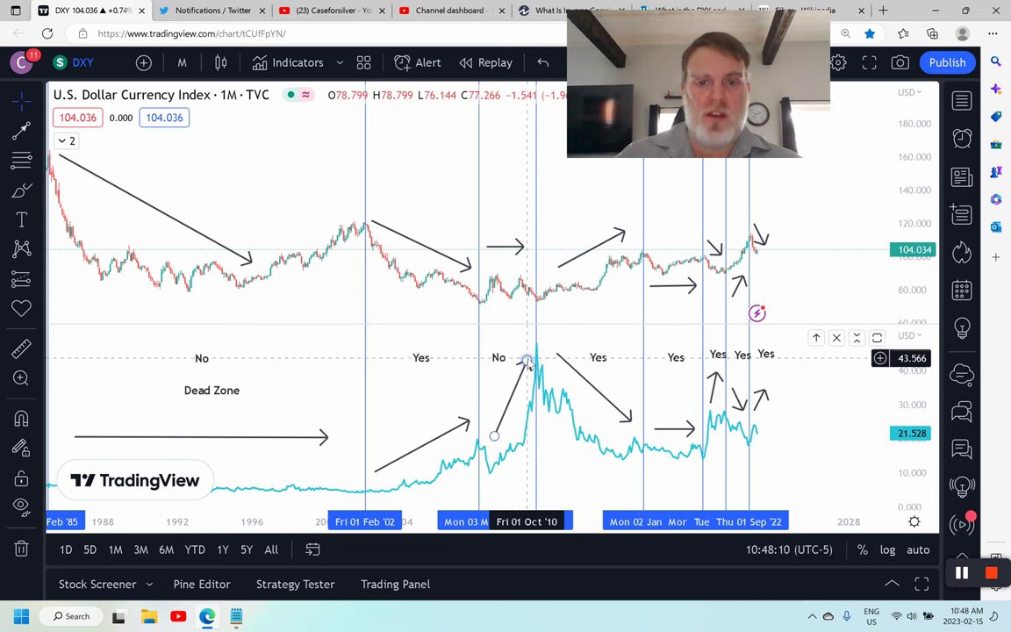
{"action": "scroll", "coordinate": [683, 441], "scroll_direction": "up", "scroll_amount": 5}
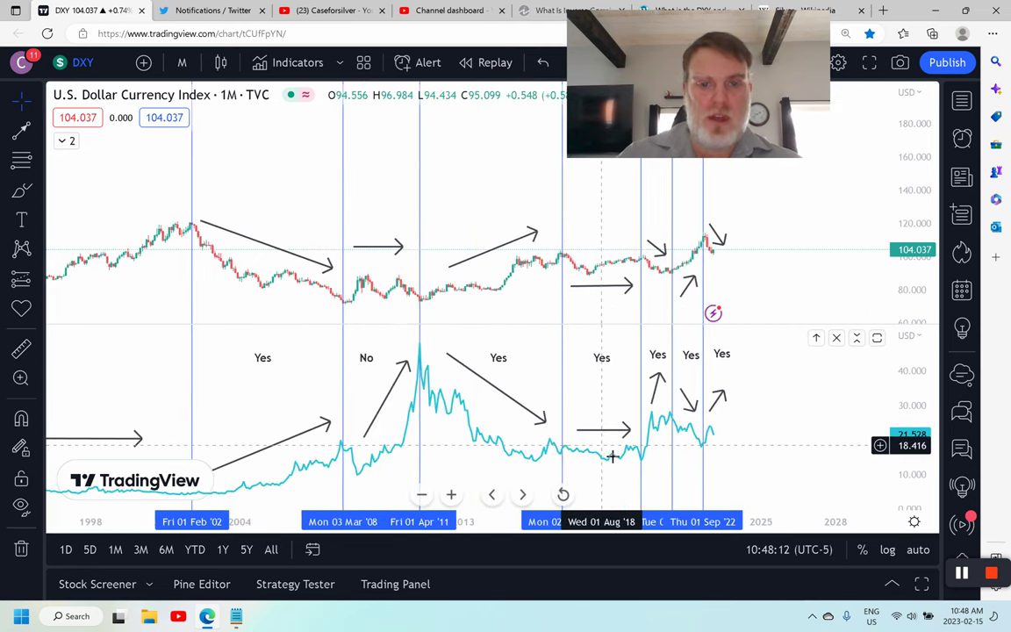
Examine the "No" period between the March 2008 and April 2011 markers in both chart panes.
{"action": "scroll", "coordinate": [610, 241], "scroll_direction": "up", "scroll_amount": 2}
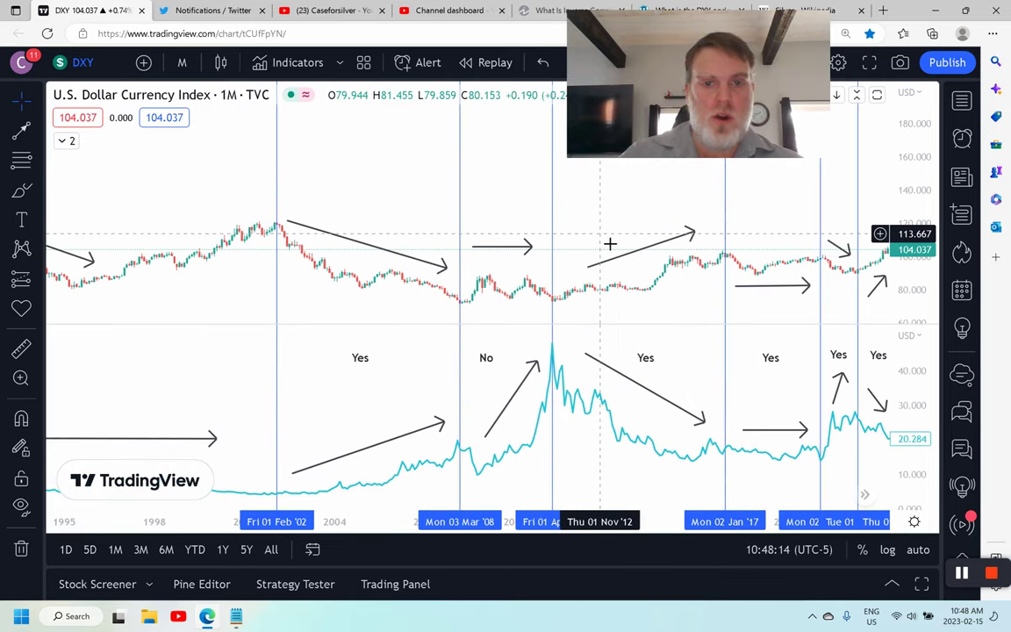
{"action": "scroll", "coordinate": [723, 293], "scroll_direction": "up", "scroll_amount": 2}
{"action": "mouse_move", "coordinate": [505, 496]}
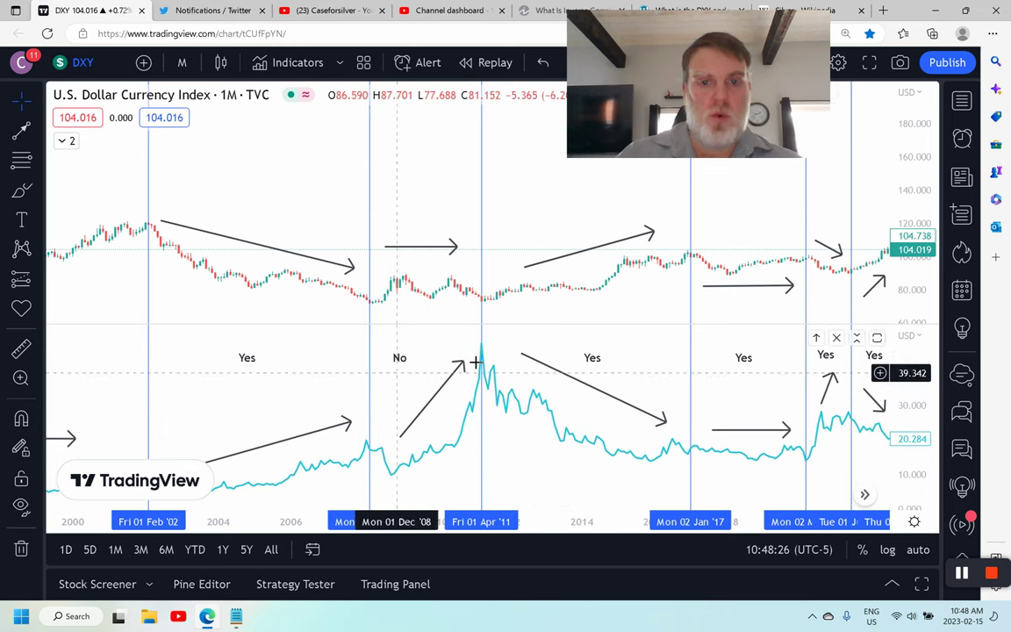
{"action": "scroll", "coordinate": [594, 347], "scroll_direction": "down", "scroll_amount": 1}
{"action": "left_click_drag", "start_coordinate": [585, 224], "coordinate": [414, 248]}
{"action": "scroll", "coordinate": [428, 351], "scroll_direction": "down", "scroll_amount": 1}
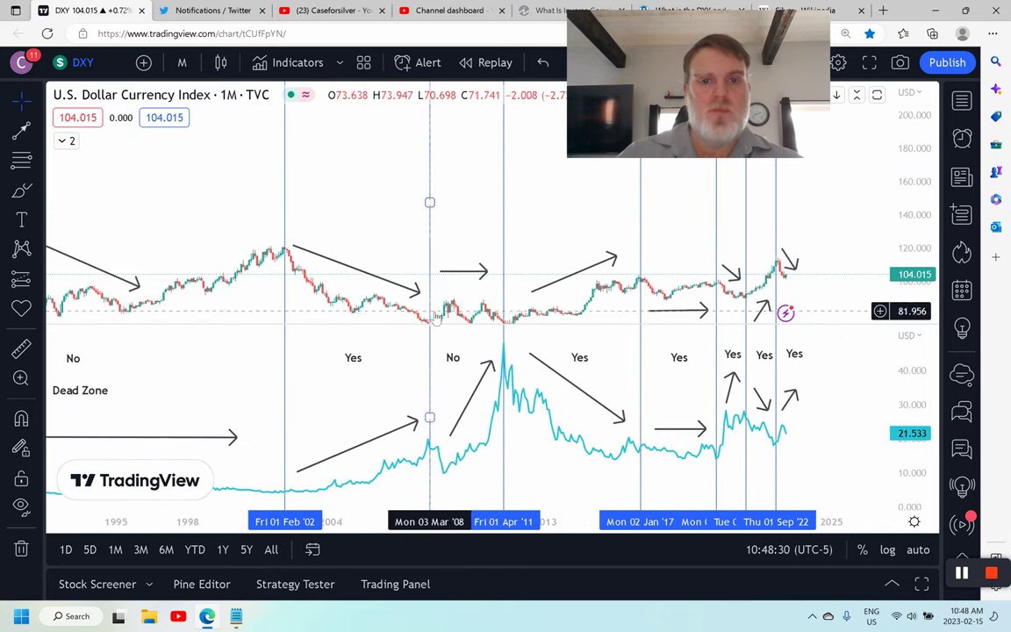
{"action": "left_click_drag", "start_coordinate": [536, 217], "coordinate": [538, 186]}
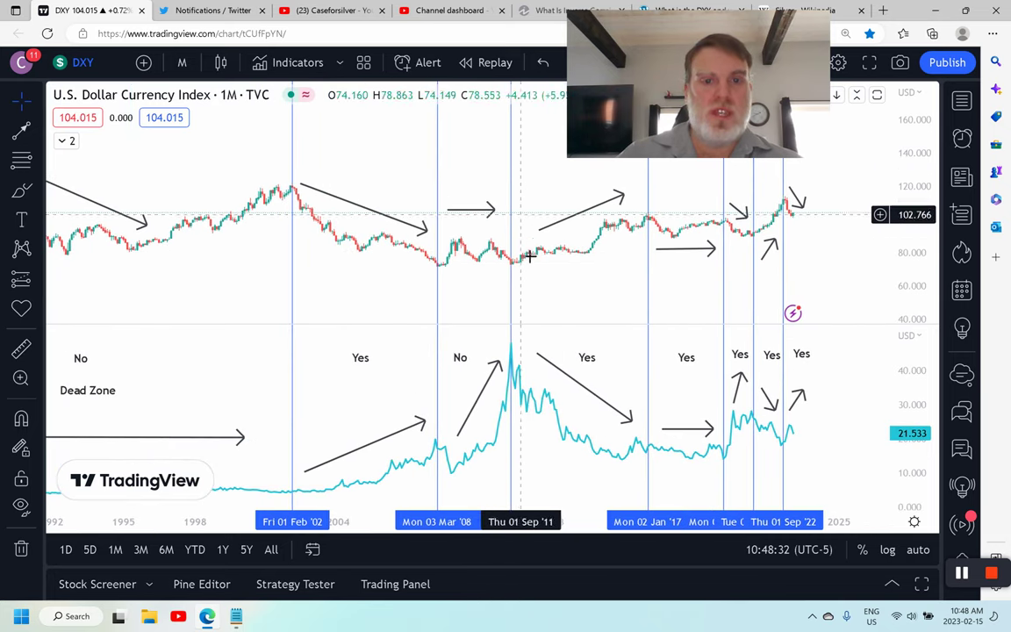
{"action": "scroll", "coordinate": [538, 310], "scroll_direction": "down", "scroll_amount": 1}
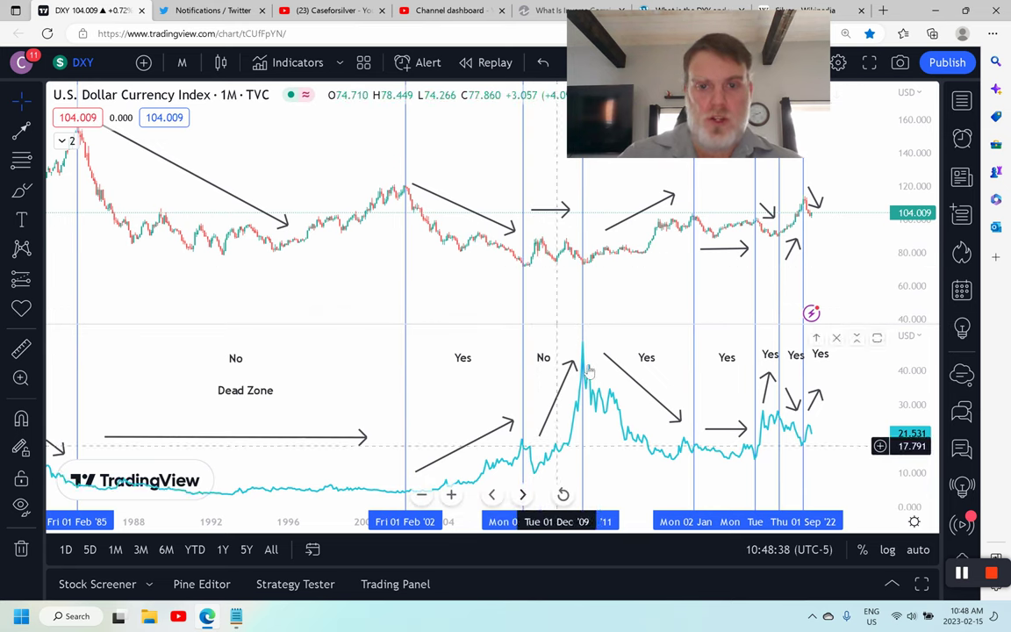
Review the trends in both panes from the April 1976 marker through the Dead Zone to the later periods.
{"action": "scroll", "coordinate": [478, 384], "scroll_direction": "down", "scroll_amount": 2}
{"action": "left_click_drag", "start_coordinate": [384, 296], "coordinate": [630, 301]}
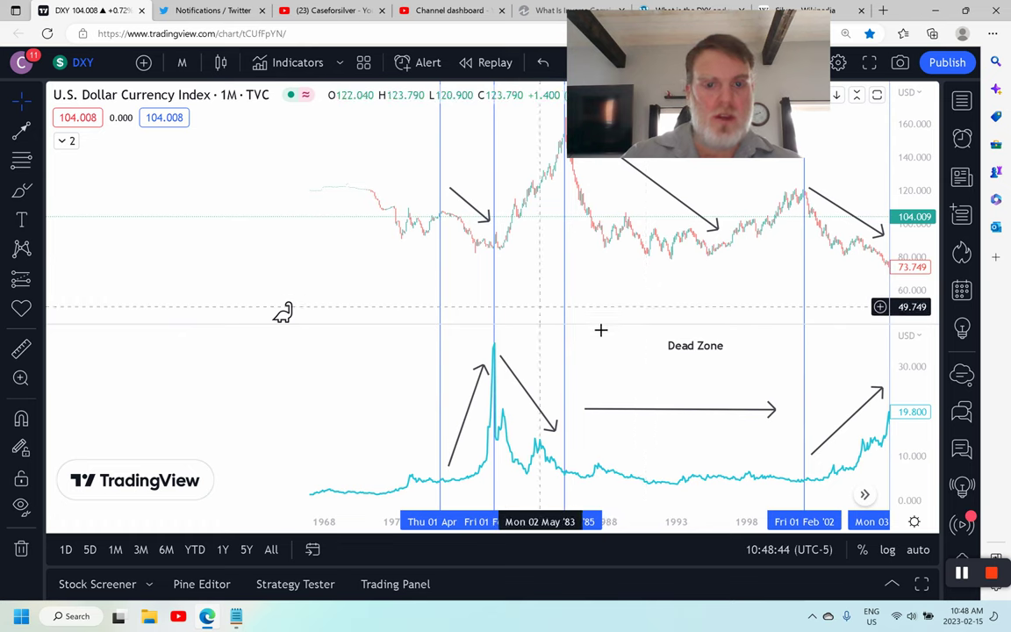
{"action": "left_click_drag", "start_coordinate": [682, 388], "coordinate": [571, 408]}
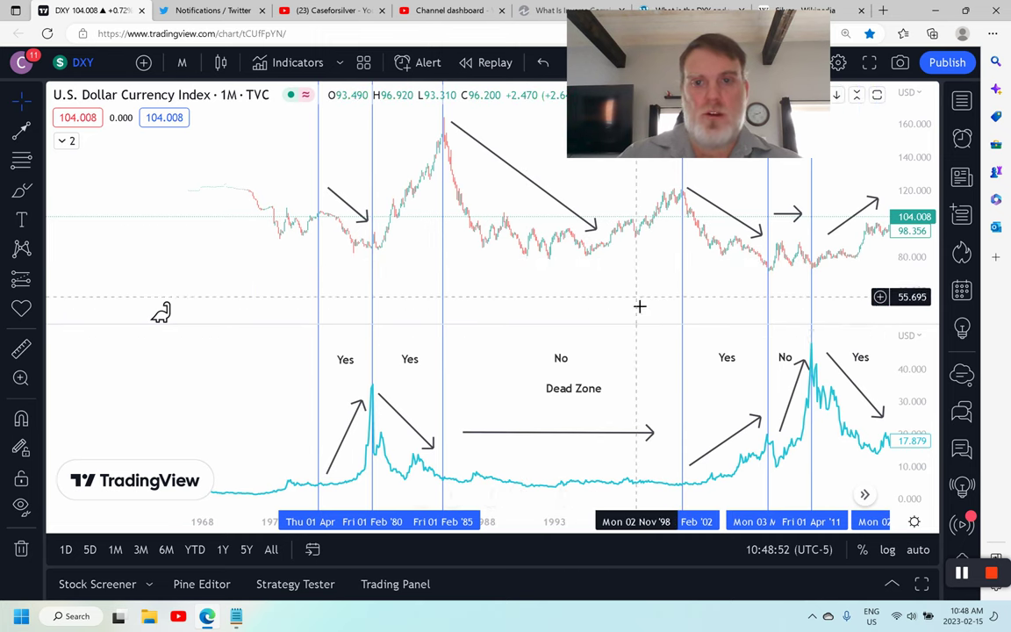
{"action": "left_click_drag", "start_coordinate": [640, 305], "coordinate": [451, 318]}
{"action": "left_click_drag", "start_coordinate": [385, 333], "coordinate": [133, 343]}
{"action": "left_click_drag", "start_coordinate": [417, 206], "coordinate": [745, 223]}
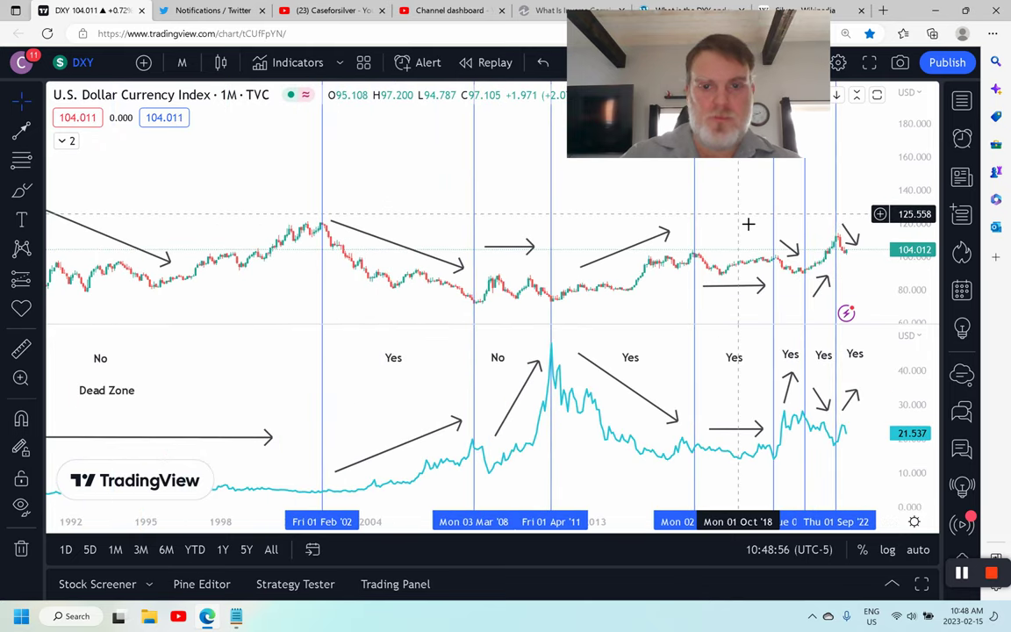
Compare the DXY and silver trends up close between the March 2020, June 2021 and September 2022 markers.
{"action": "scroll", "coordinate": [753, 306], "scroll_direction": "up", "scroll_amount": 4}
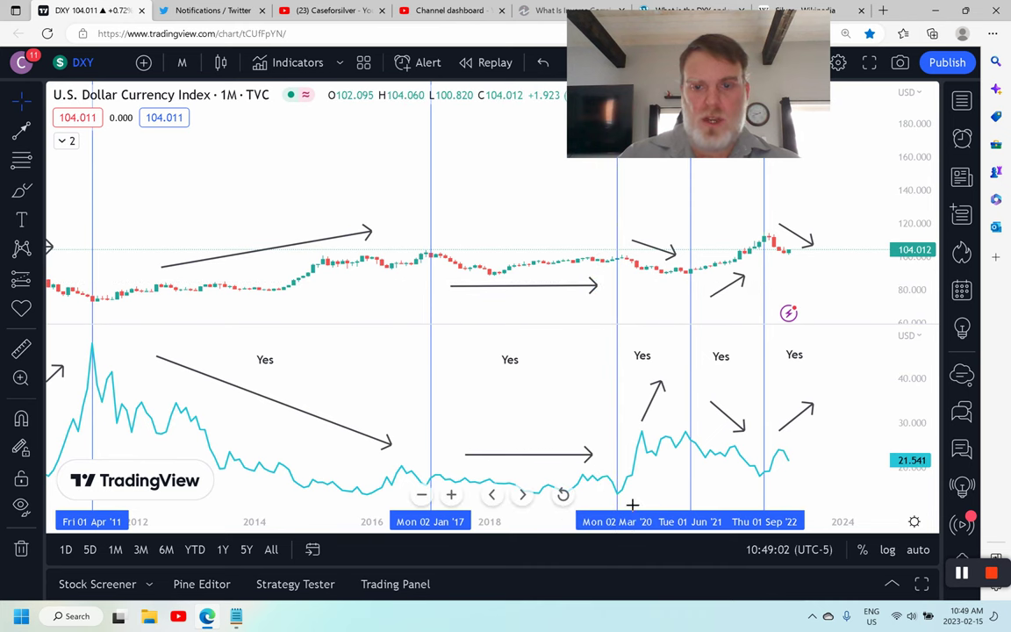
{"action": "scroll", "coordinate": [646, 334], "scroll_direction": "up", "scroll_amount": 2}
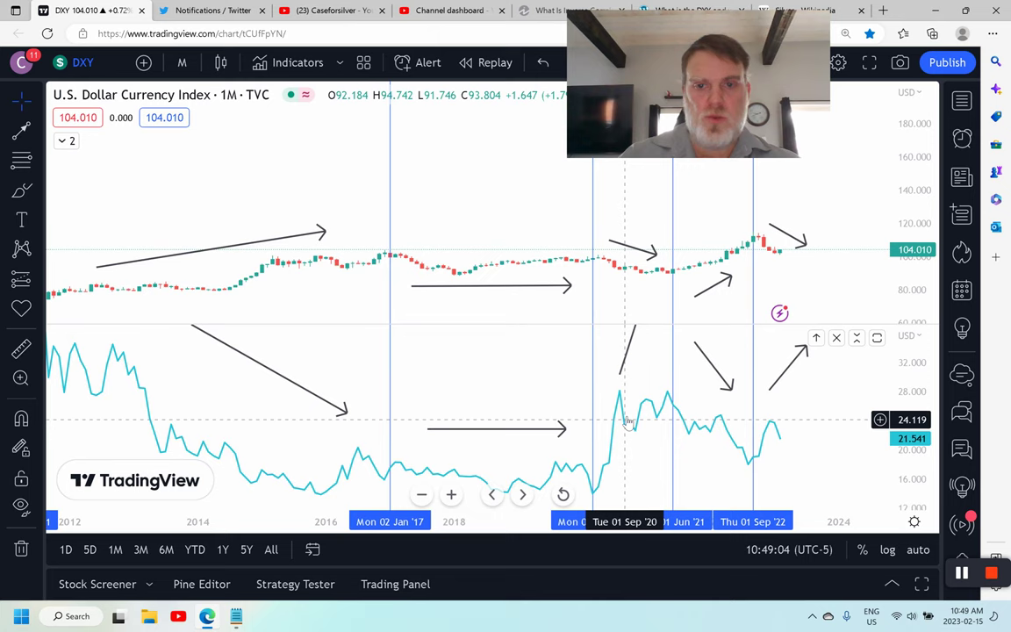
{"action": "scroll", "coordinate": [633, 428], "scroll_direction": "down", "scroll_amount": 2}
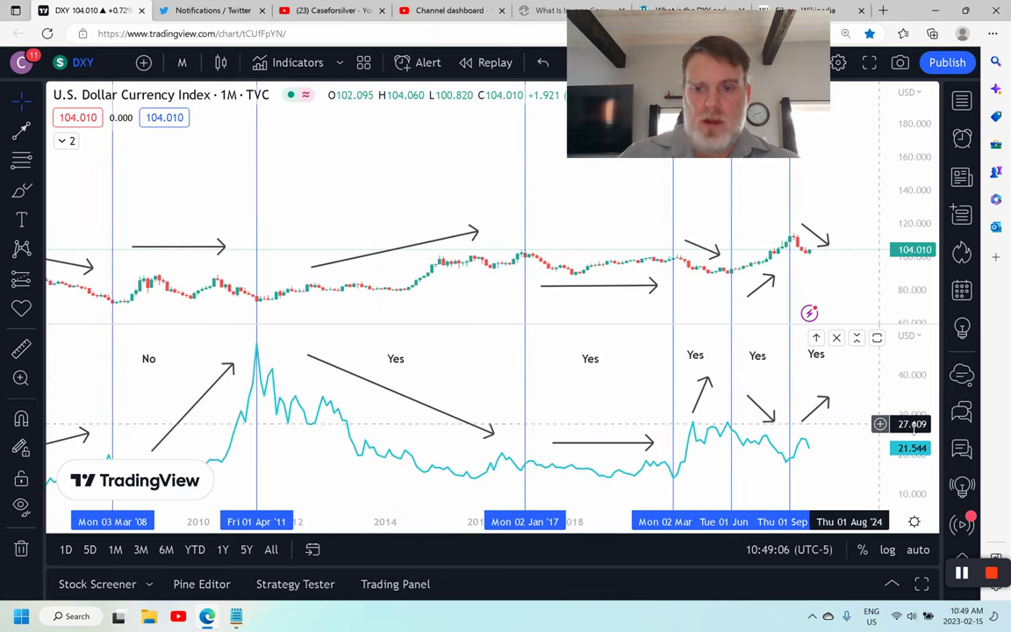
{"action": "scroll", "coordinate": [858, 287], "scroll_direction": "up", "scroll_amount": 2}
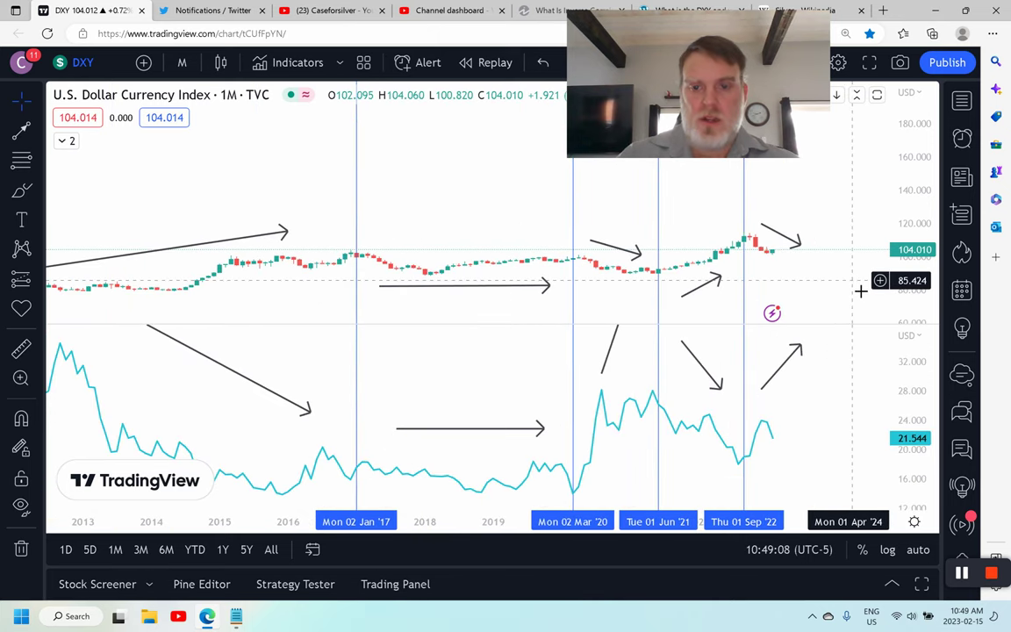
{"action": "scroll", "coordinate": [860, 291], "scroll_direction": "up", "scroll_amount": 1}
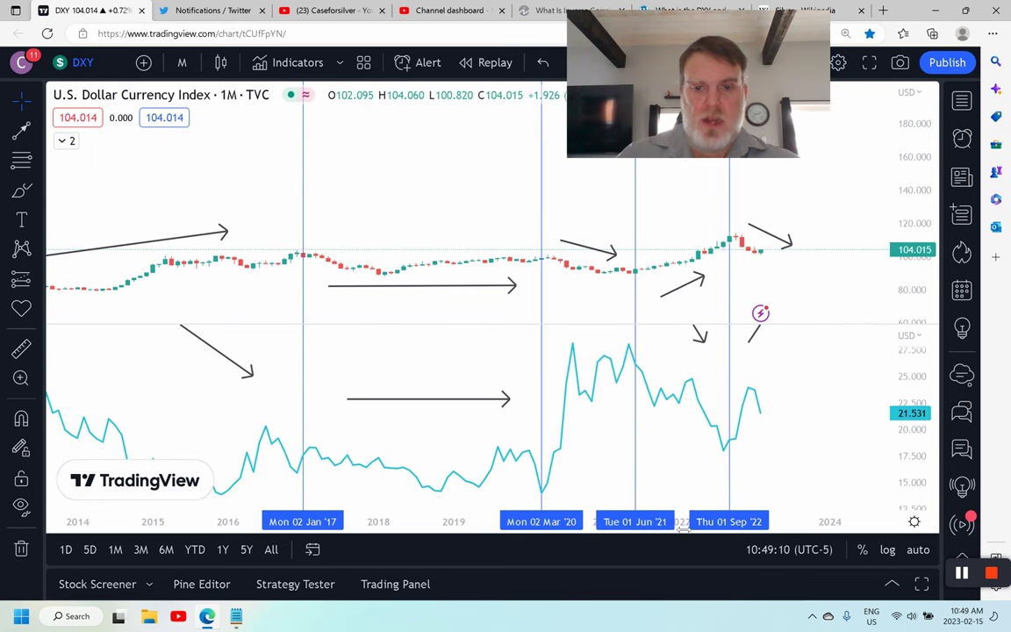
{"action": "mouse_move", "coordinate": [674, 523]}
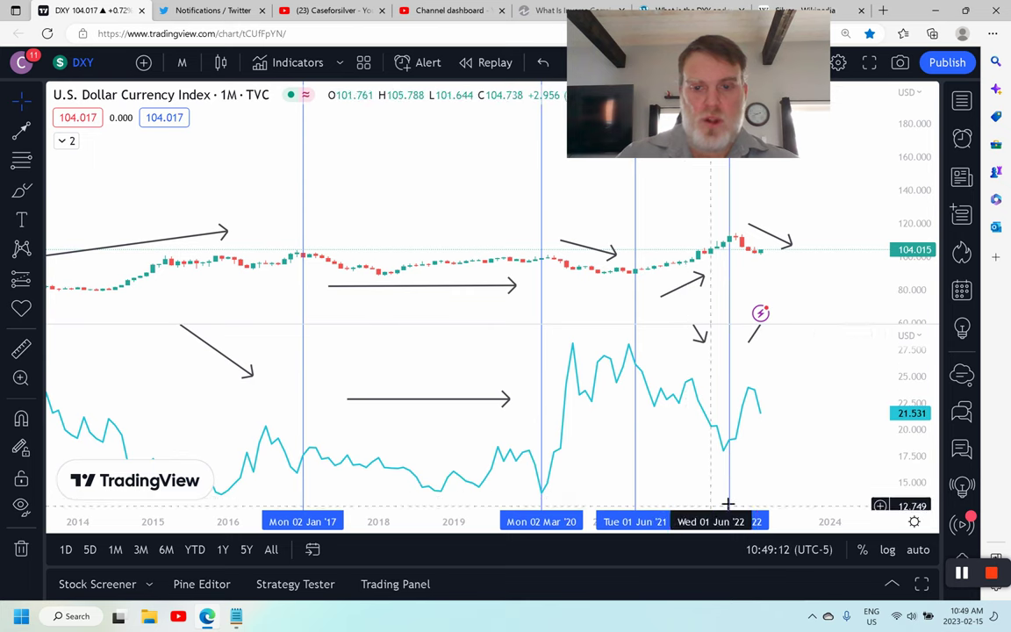
{"action": "scroll", "coordinate": [588, 286], "scroll_direction": "down", "scroll_amount": 2}
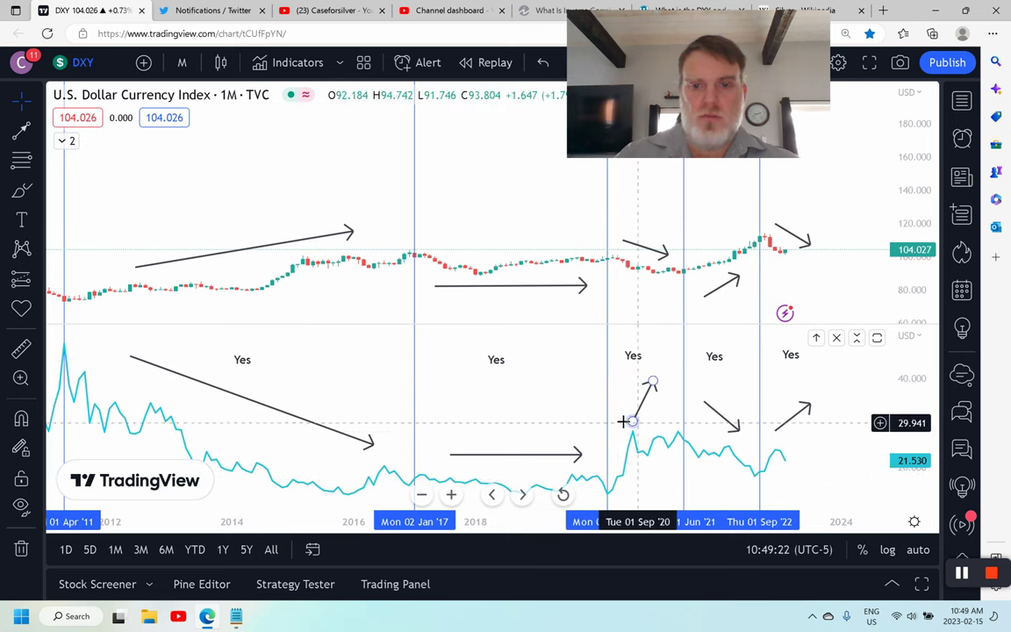
{"action": "left_click_drag", "start_coordinate": [535, 420], "coordinate": [430, 386]}
{"action": "scroll", "coordinate": [604, 402], "scroll_direction": "up", "scroll_amount": 1}
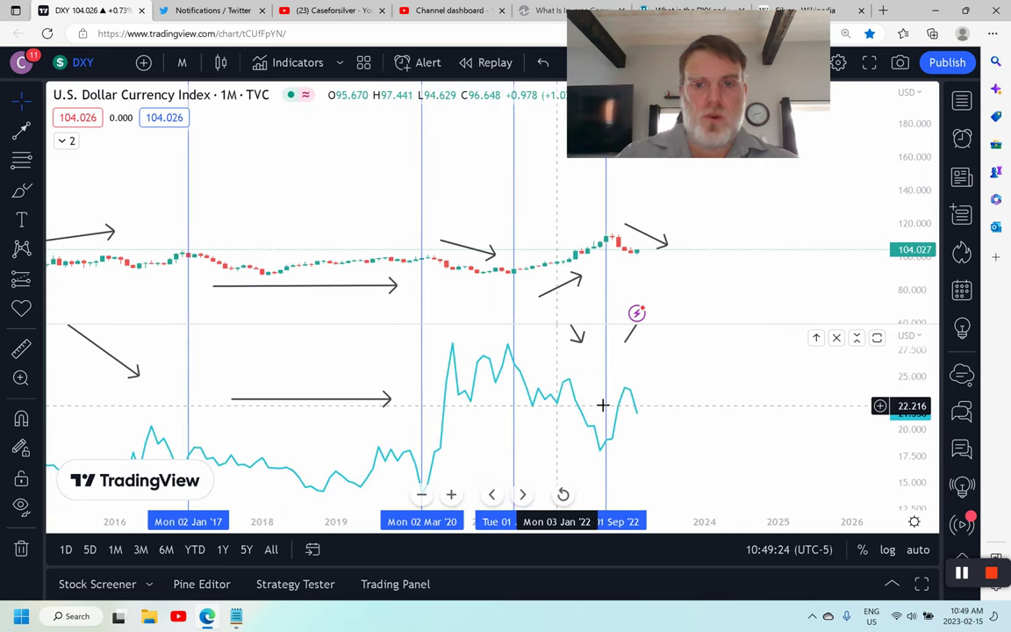
Examine the most recent trend arrows in both panes after the September 2022 marker.
{"action": "scroll", "coordinate": [700, 395], "scroll_direction": "down", "scroll_amount": 3}
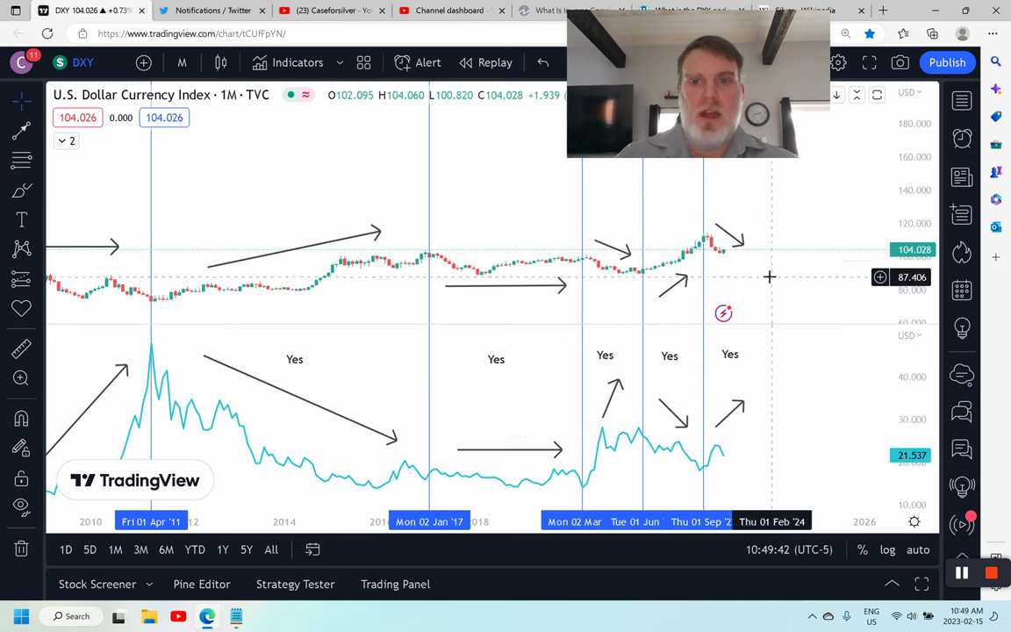
{"action": "scroll", "coordinate": [770, 275], "scroll_direction": "up", "scroll_amount": 2}
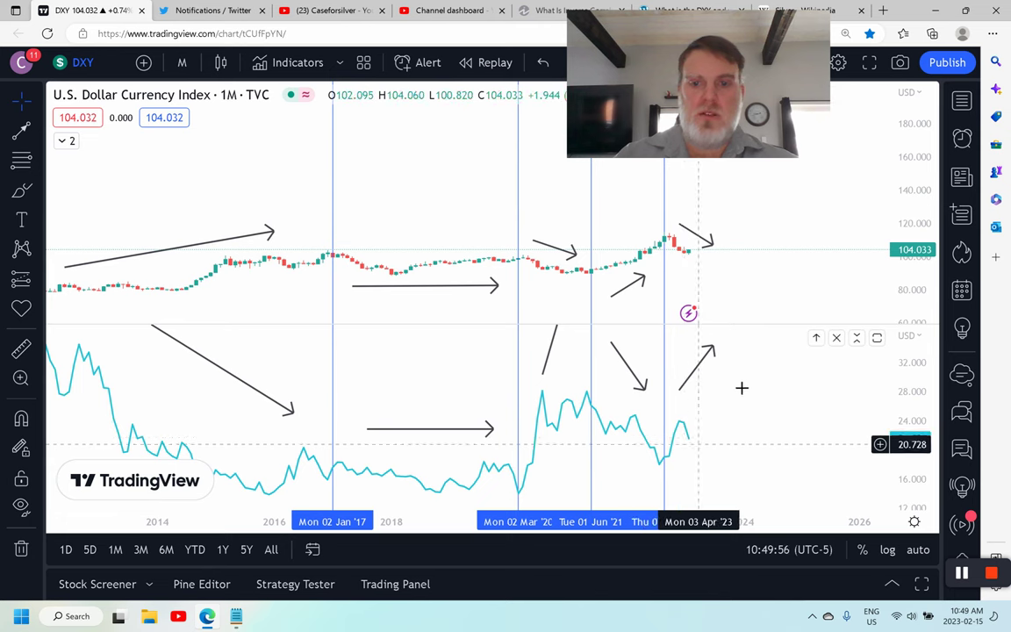
{"action": "scroll", "coordinate": [749, 412], "scroll_direction": "up", "scroll_amount": 1}
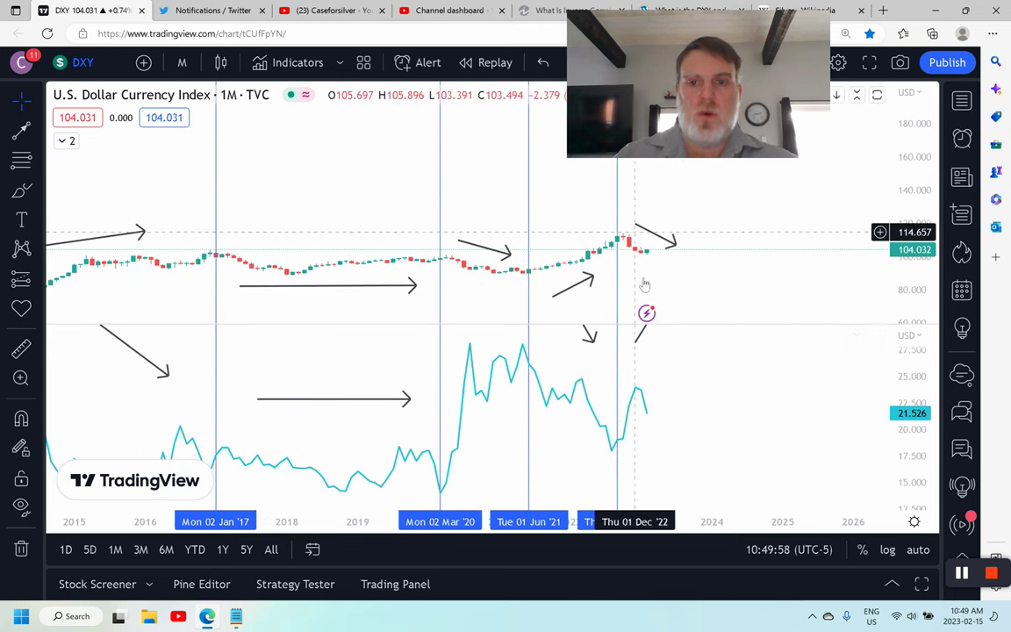
{"action": "scroll", "coordinate": [731, 385], "scroll_direction": "down", "scroll_amount": 1}
{"action": "scroll", "coordinate": [731, 397], "scroll_direction": "down", "scroll_amount": 1}
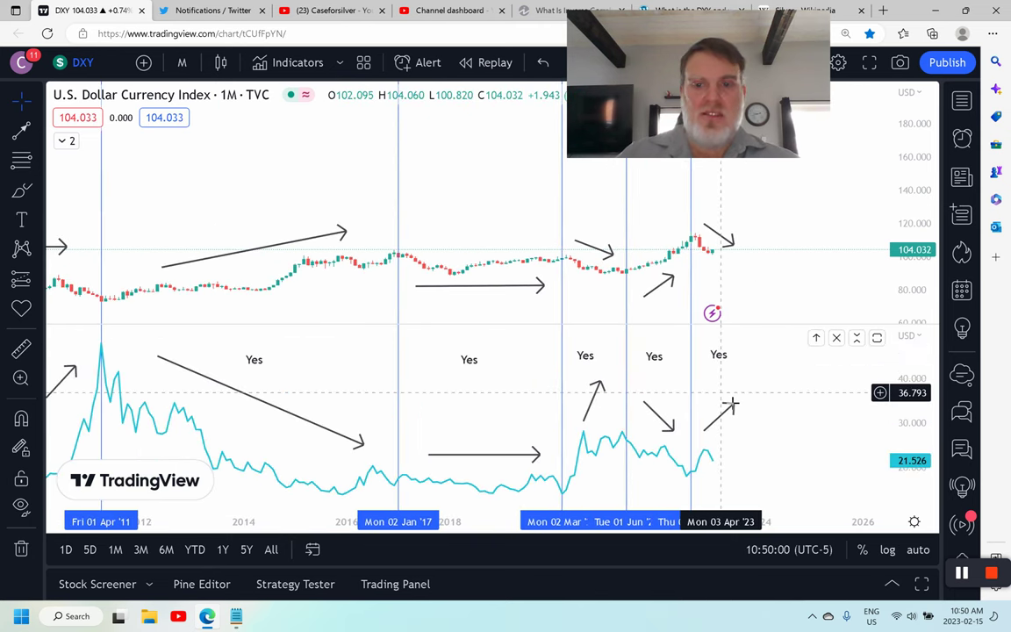
{"action": "scroll", "coordinate": [802, 364], "scroll_direction": "down", "scroll_amount": 2}
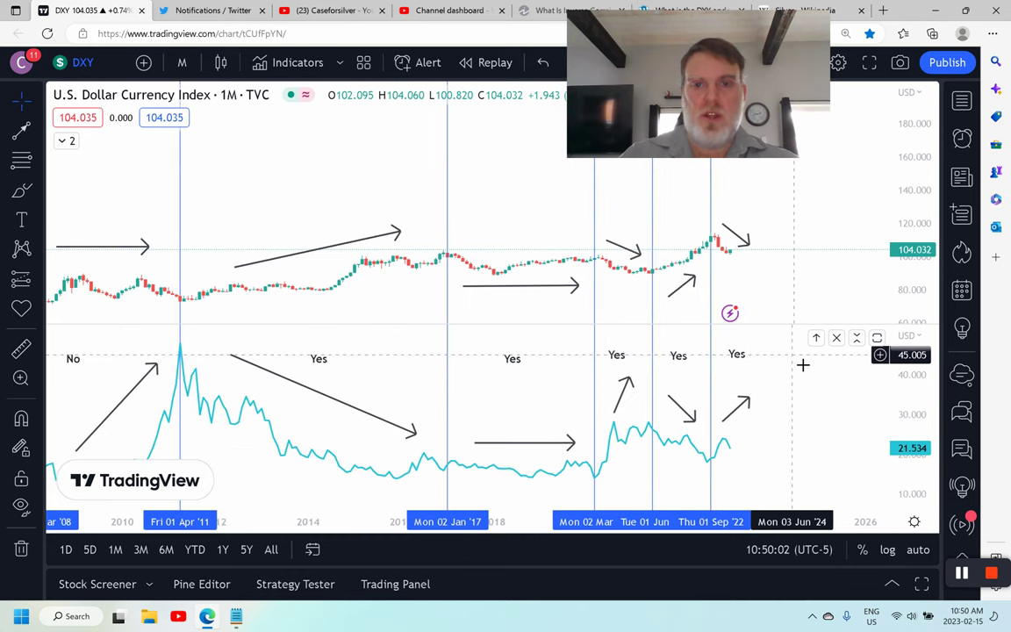
Review the Yes and No labels and trend arrows of all marked periods across the full chart history.
{"action": "scroll", "coordinate": [805, 367], "scroll_direction": "down", "scroll_amount": 4}
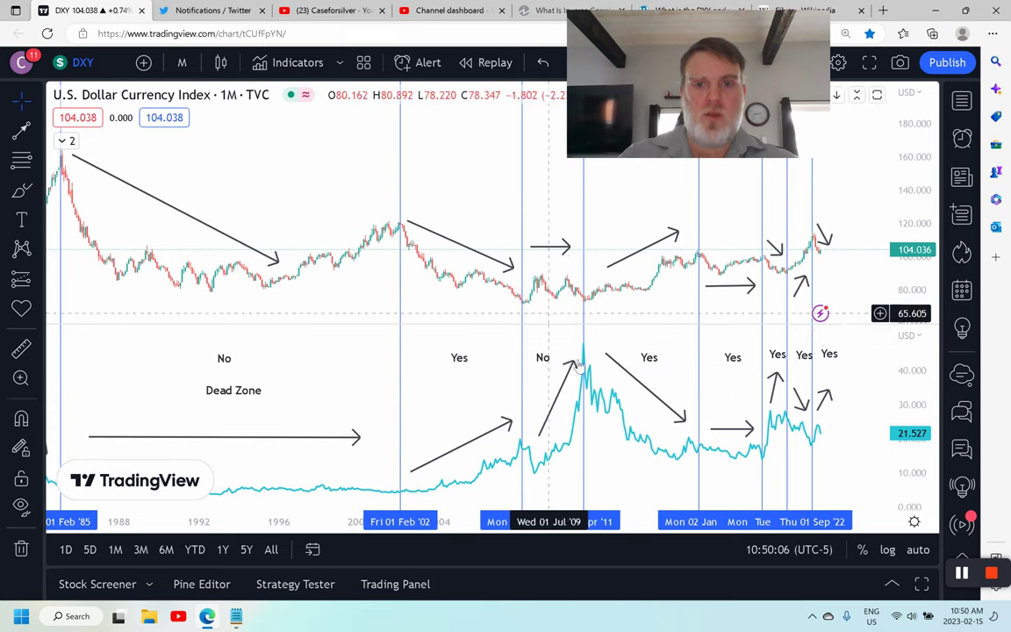
{"action": "scroll", "coordinate": [667, 402], "scroll_direction": "down", "scroll_amount": 1}
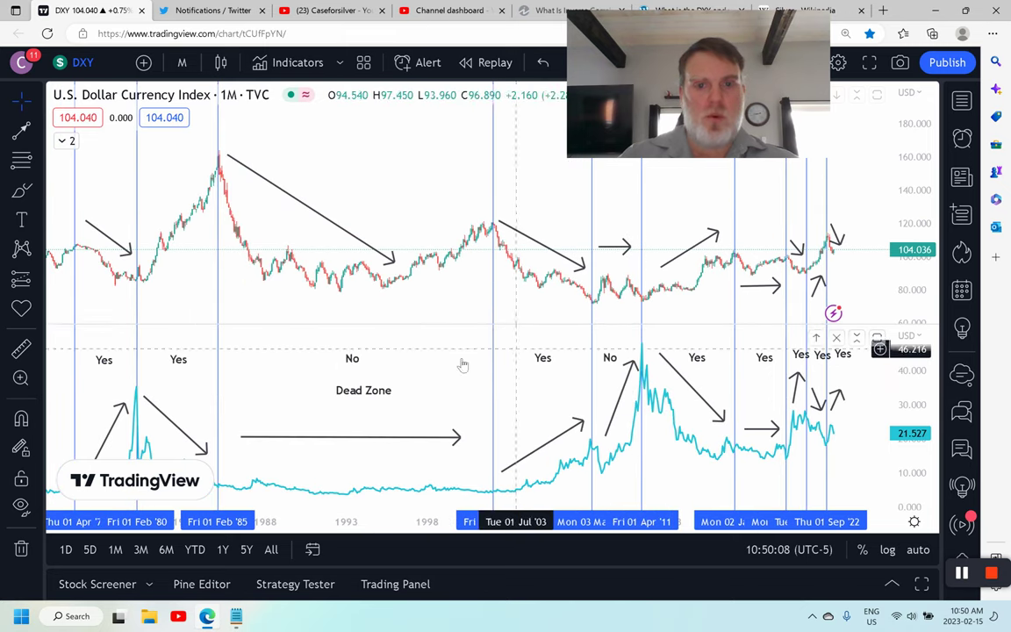
{"action": "left_click_drag", "start_coordinate": [435, 382], "coordinate": [408, 381]}
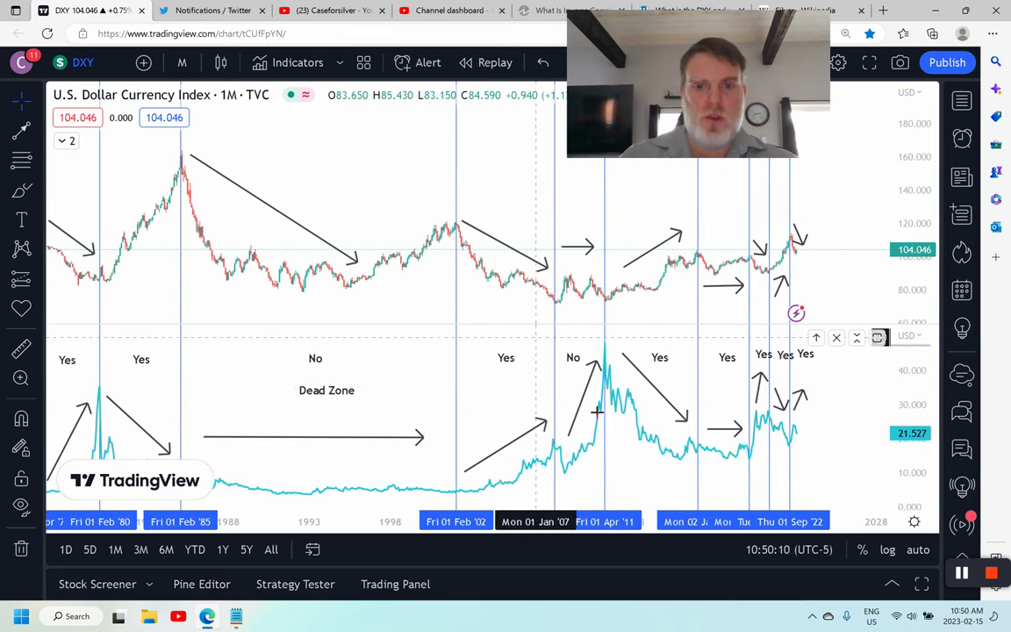
{"action": "scroll", "coordinate": [782, 399], "scroll_direction": "down", "scroll_amount": 2}
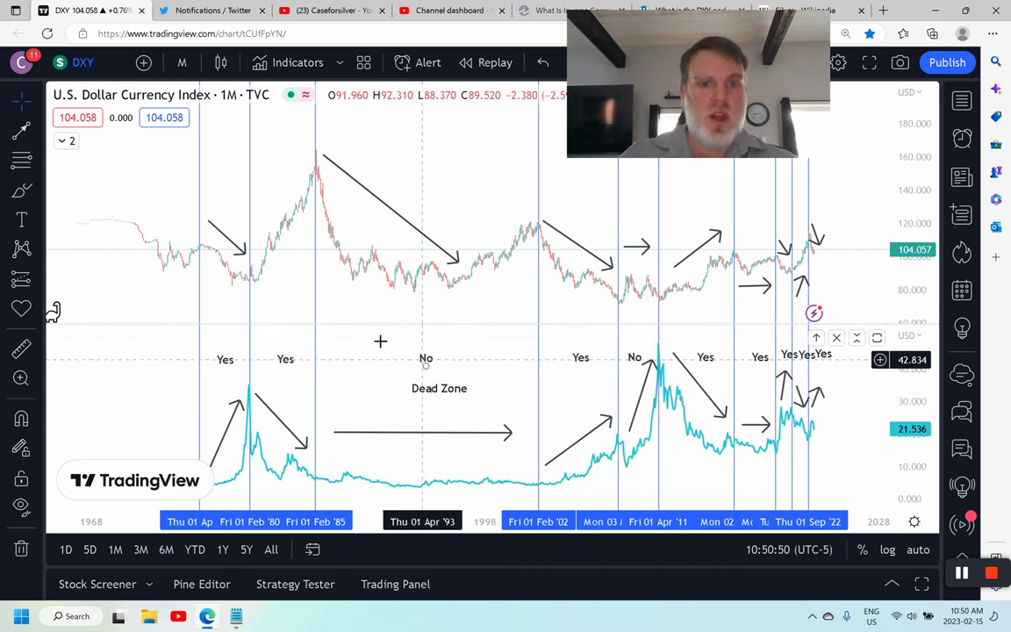
{"action": "scroll", "coordinate": [372, 328], "scroll_direction": "up", "scroll_amount": 2}
{"action": "left_click_drag", "start_coordinate": [347, 380], "coordinate": [396, 380]}
{"action": "scroll", "coordinate": [444, 388], "scroll_direction": "up", "scroll_amount": 4}
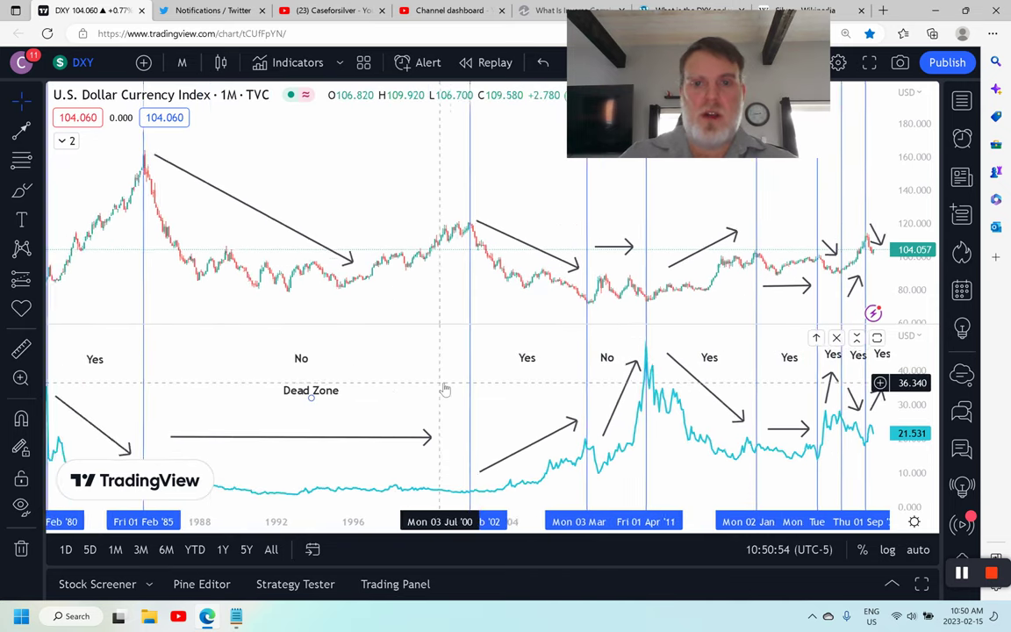
{"action": "scroll", "coordinate": [513, 388], "scroll_direction": "down", "scroll_amount": 4}
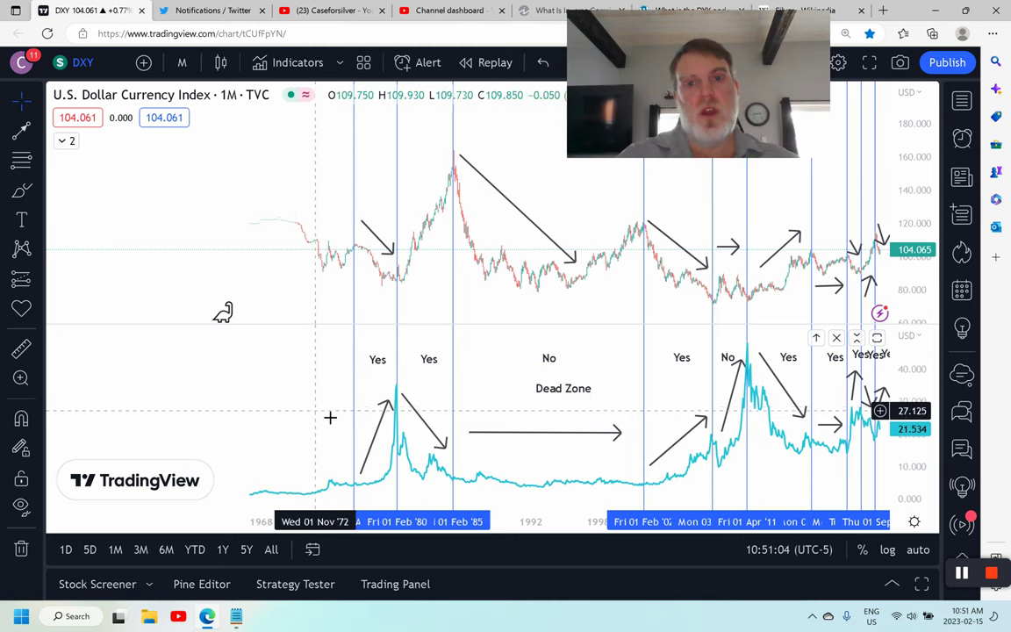
{"action": "mouse_move", "coordinate": [580, 303]}
{"action": "left_mouse_down"}
{"action": "mouse_move", "coordinate": [442, 325]}
{"action": "mouse_move", "coordinate": [516, 313]}
{"action": "left_mouse_up"}
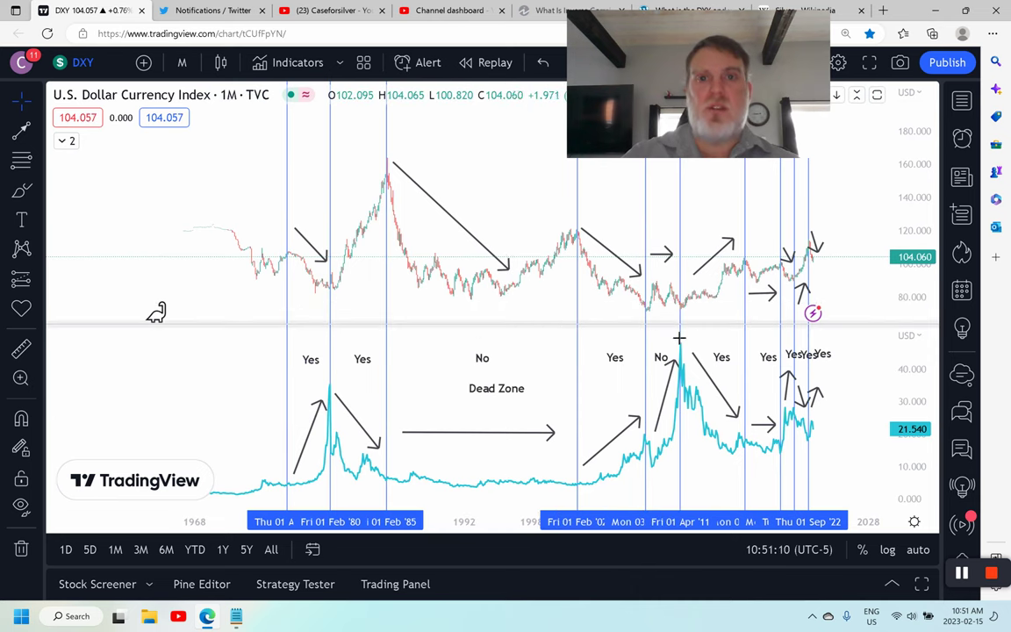
Switch the DXY and silver chart from the monthly to the 1 day interval.
{"action": "scroll", "coordinate": [552, 361], "scroll_direction": "up", "scroll_amount": 1}
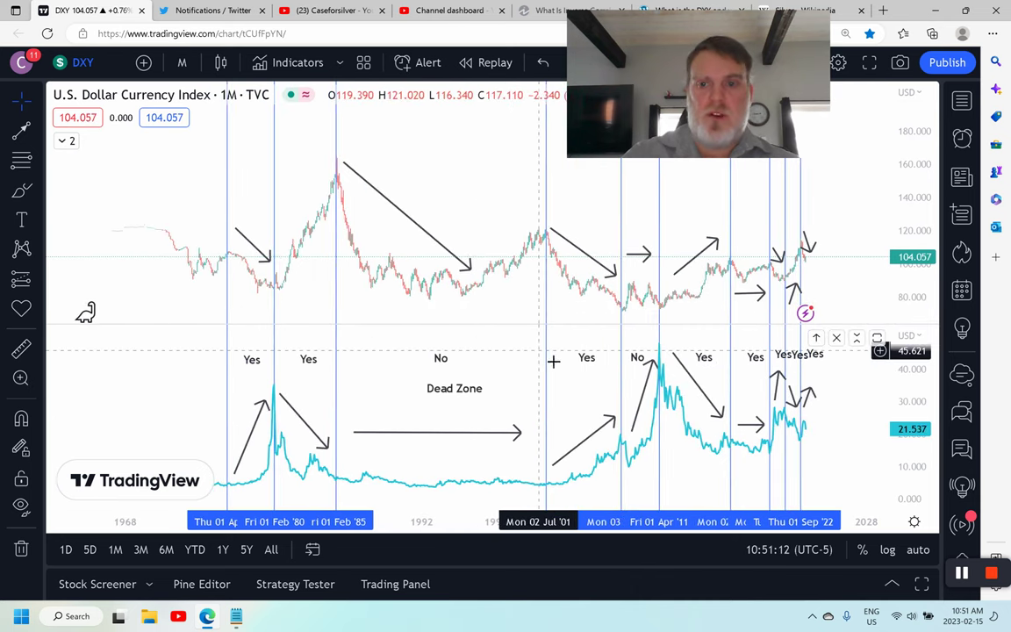
{"action": "scroll", "coordinate": [551, 361], "scroll_direction": "up", "scroll_amount": 2}
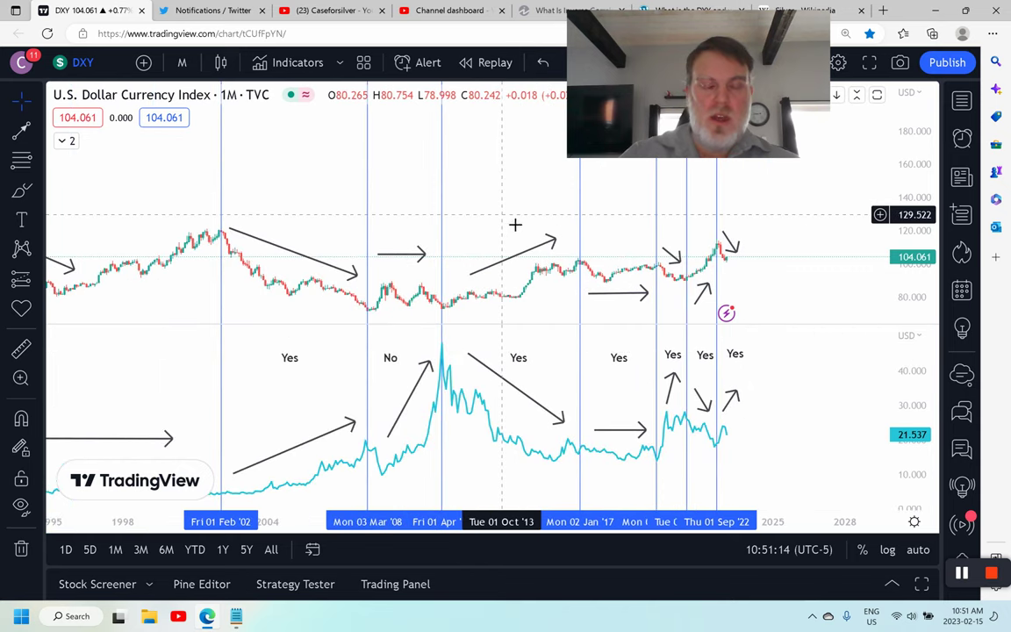
{"action": "scroll", "coordinate": [621, 226], "scroll_direction": "down", "scroll_amount": 2}
{"action": "scroll", "coordinate": [637, 229], "scroll_direction": "up", "scroll_amount": 3}
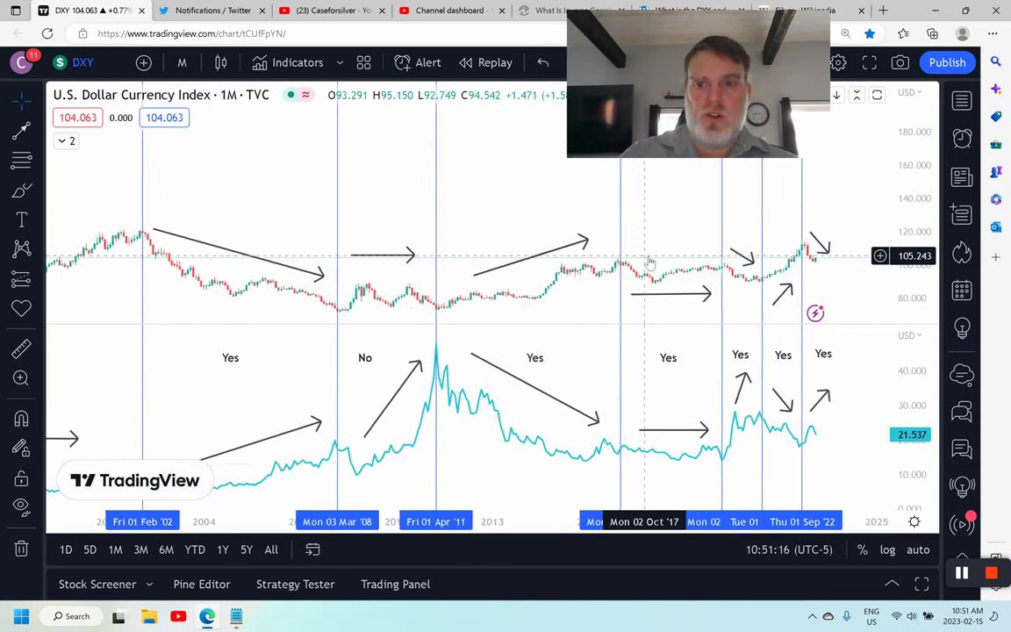
{"action": "scroll", "coordinate": [650, 262], "scroll_direction": "up", "scroll_amount": 1}
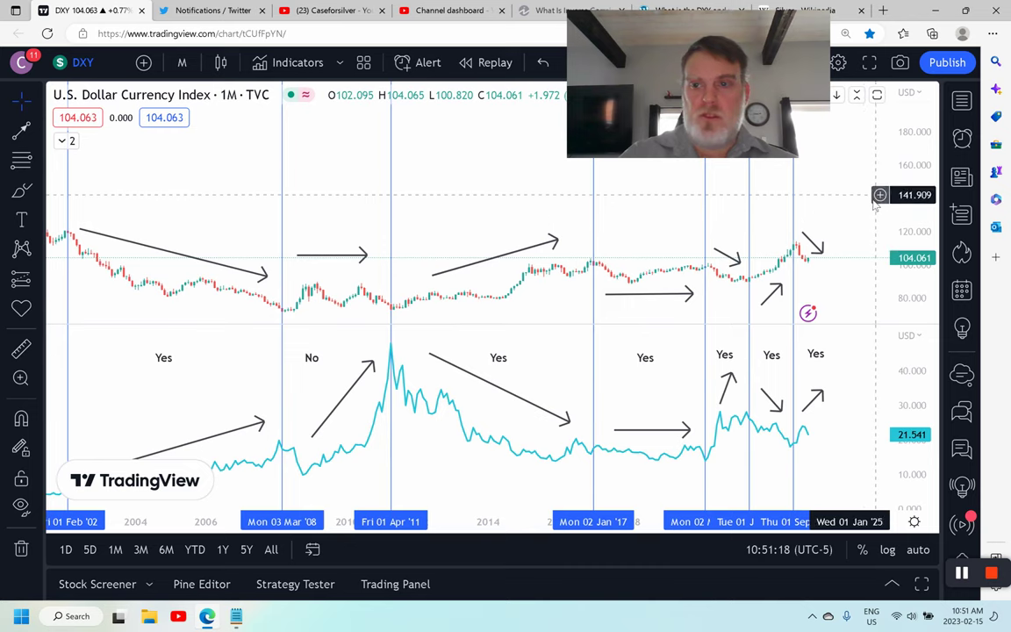
{"action": "scroll", "coordinate": [875, 210], "scroll_direction": "up", "scroll_amount": 2}
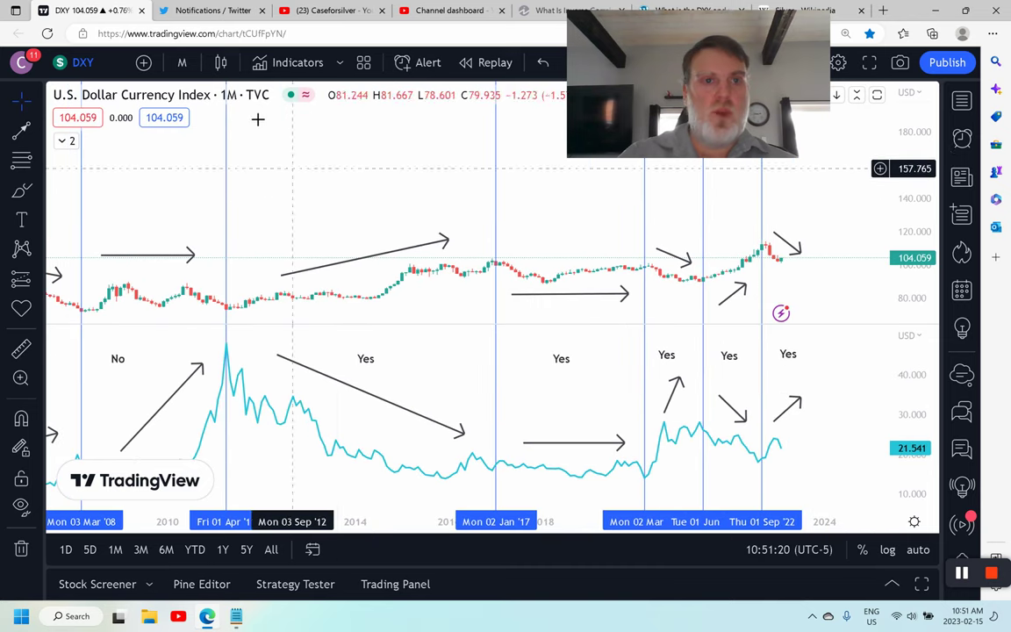
{"action": "left_click", "coordinate": [182, 62]}
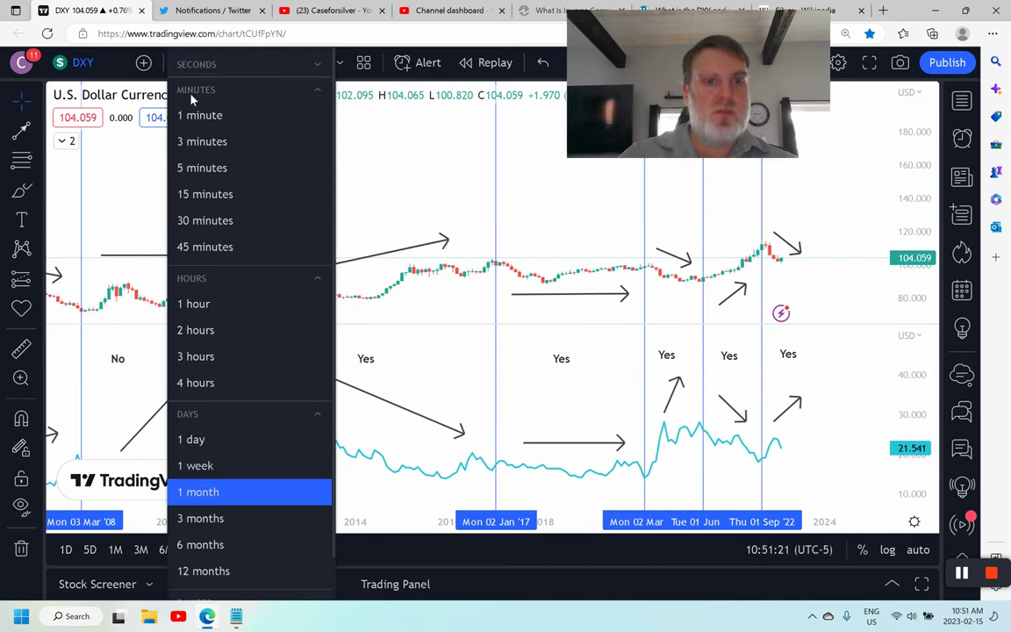
{"action": "left_click", "coordinate": [195, 440]}
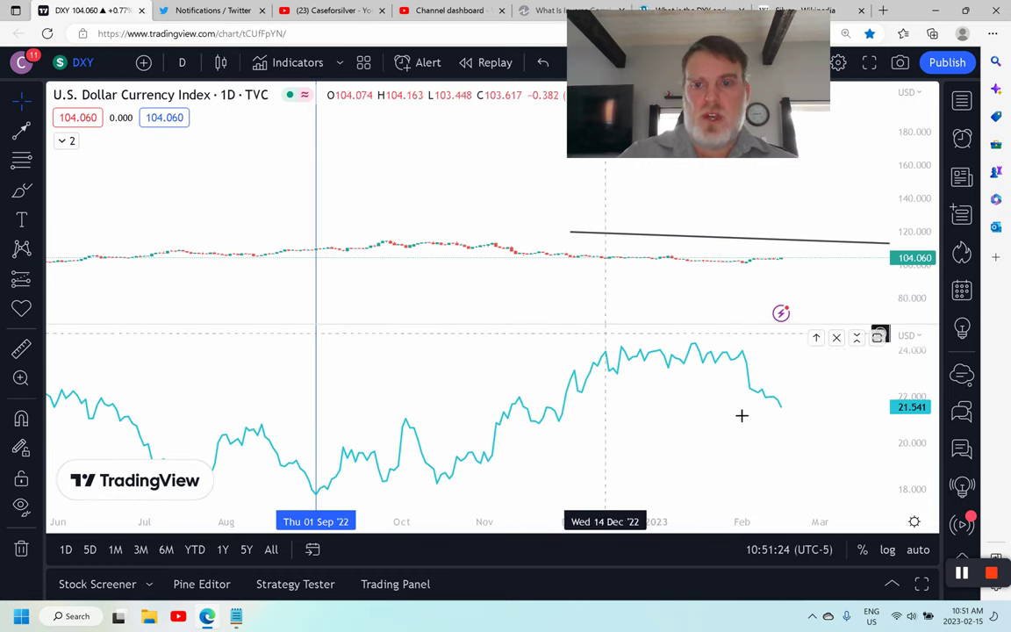
Turn on automatic price scaling and compare the recent daily moves of the DXY and silver around the September 2022 marker.
{"action": "left_click", "coordinate": [915, 559]}
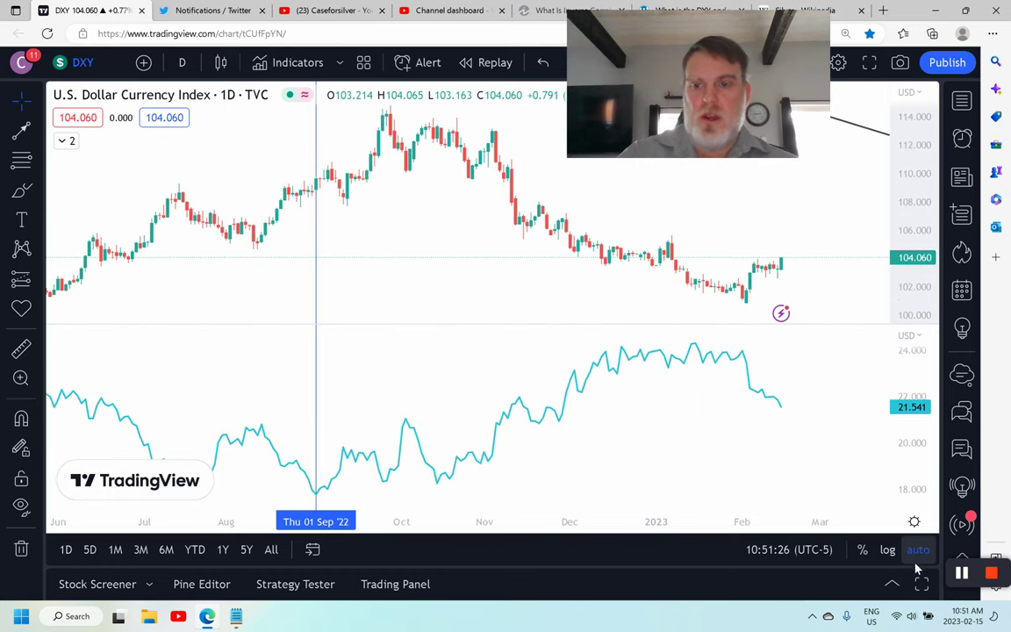
{"action": "scroll", "coordinate": [800, 439], "scroll_direction": "up", "scroll_amount": 3}
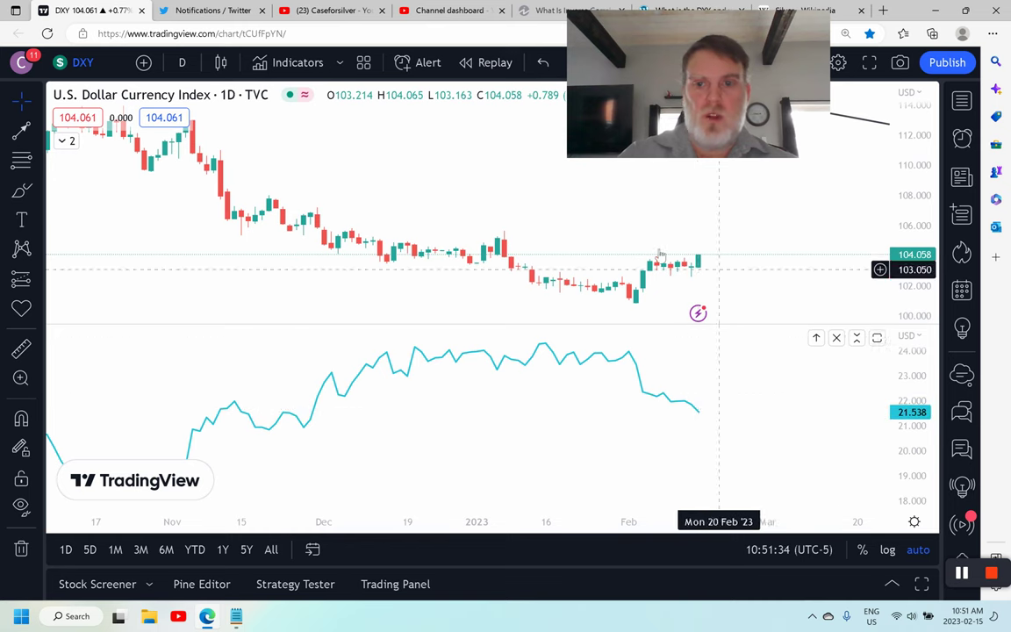
{"action": "scroll", "coordinate": [772, 343], "scroll_direction": "down", "scroll_amount": 2}
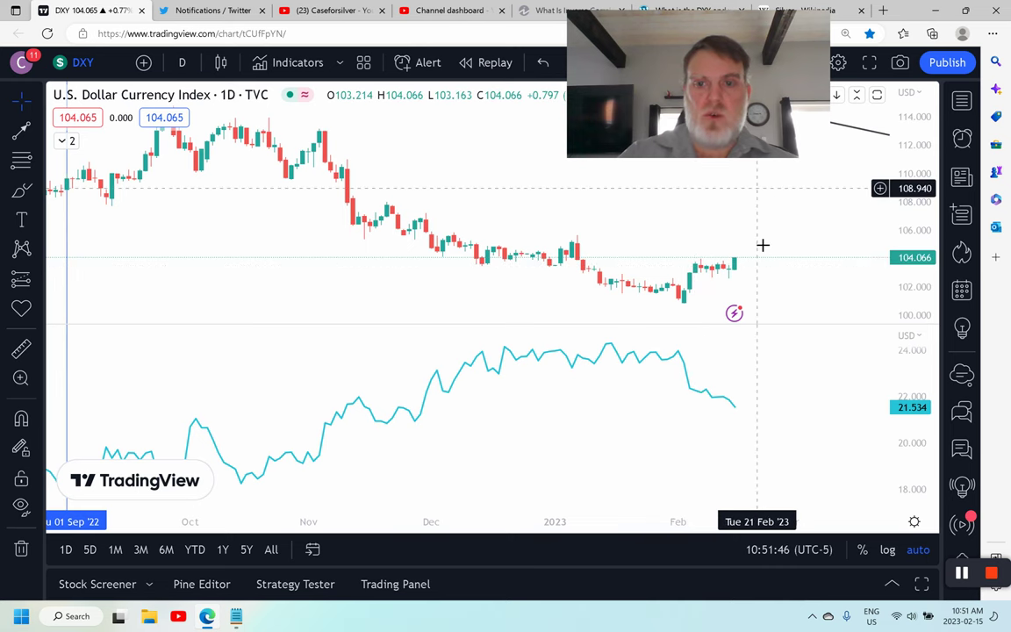
{"action": "scroll", "coordinate": [678, 385], "scroll_direction": "down", "scroll_amount": 2}
{"action": "scroll", "coordinate": [678, 384], "scroll_direction": "down", "scroll_amount": 1}
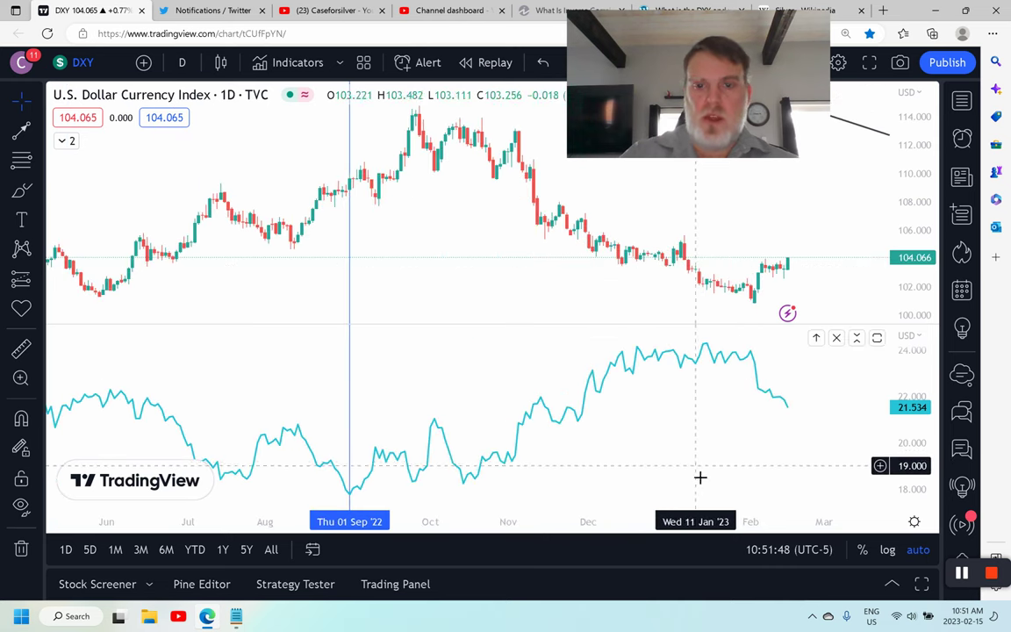
{"action": "scroll", "coordinate": [657, 474], "scroll_direction": "down", "scroll_amount": 1}
{"action": "scroll", "coordinate": [657, 474], "scroll_direction": "down", "scroll_amount": 1}
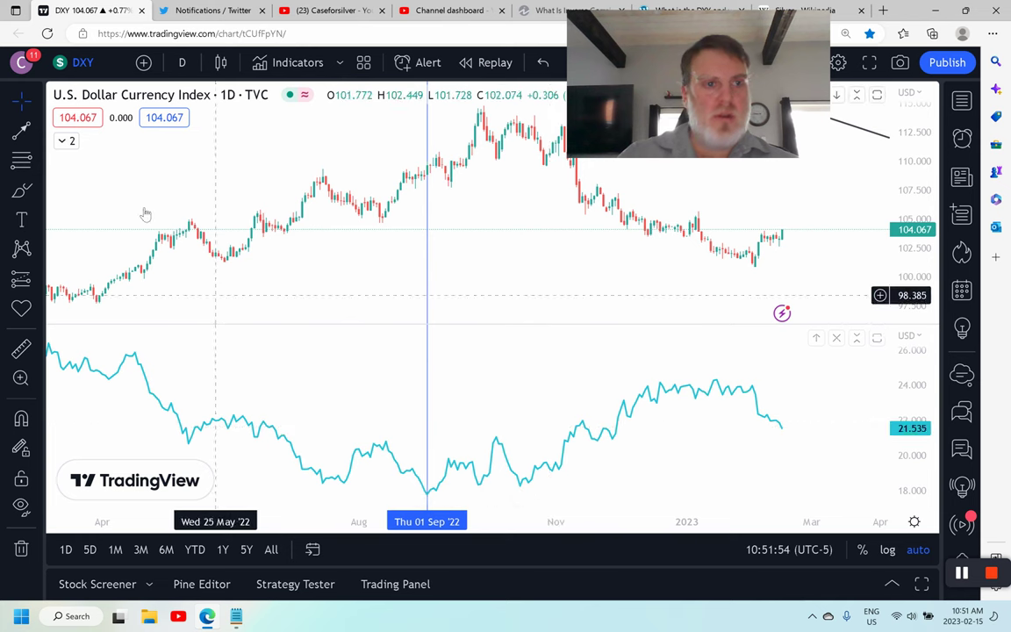
Draw a horizontal line at about 20.85 across the silver pane.
{"action": "left_click", "coordinate": [33, 130]}
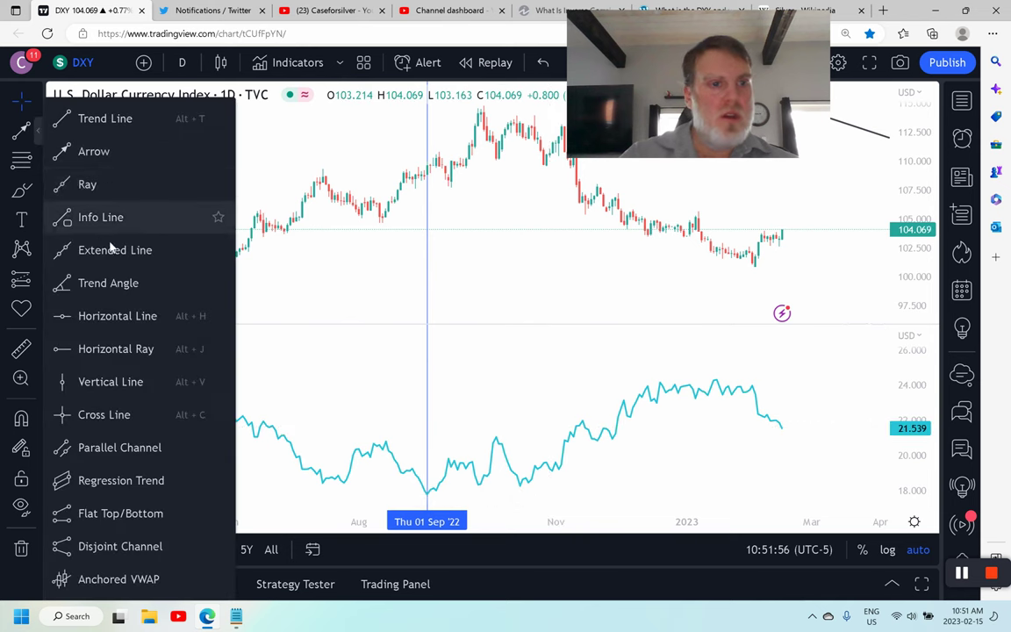
{"action": "left_click", "coordinate": [117, 316]}
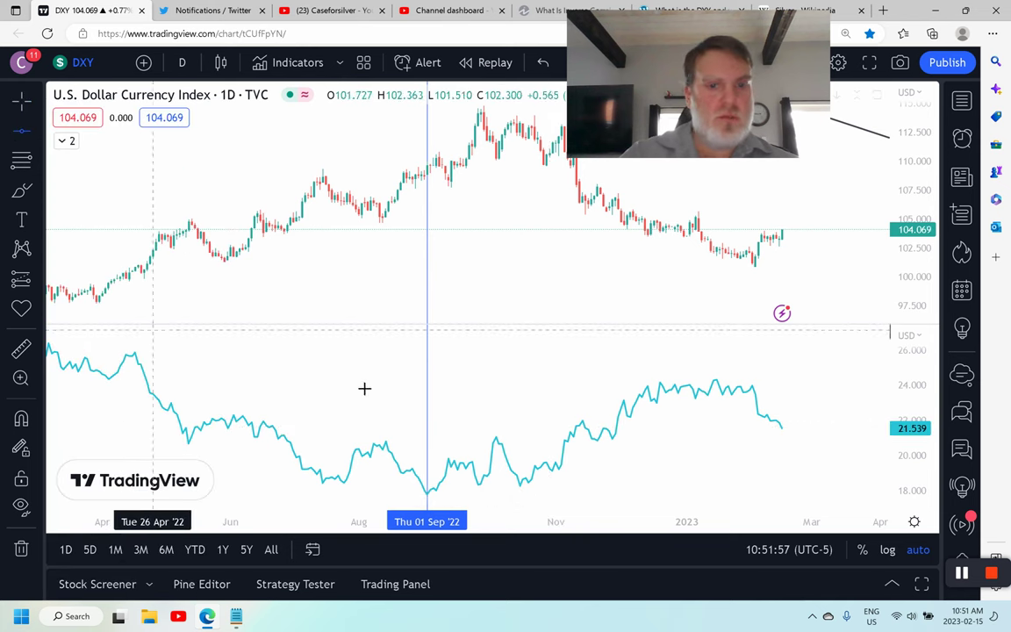
{"action": "left_click", "coordinate": [713, 446]}
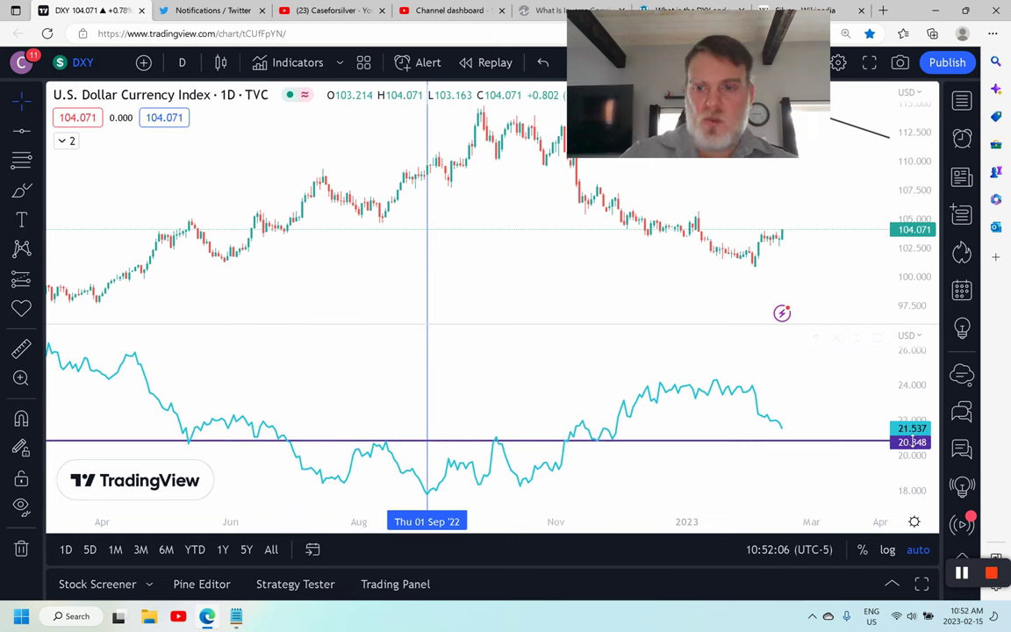
Load SILVER from the watchlist as the main daily chart and remove the lower silver line pane.
{"action": "scroll", "coordinate": [833, 483], "scroll_direction": "down", "scroll_amount": 2}
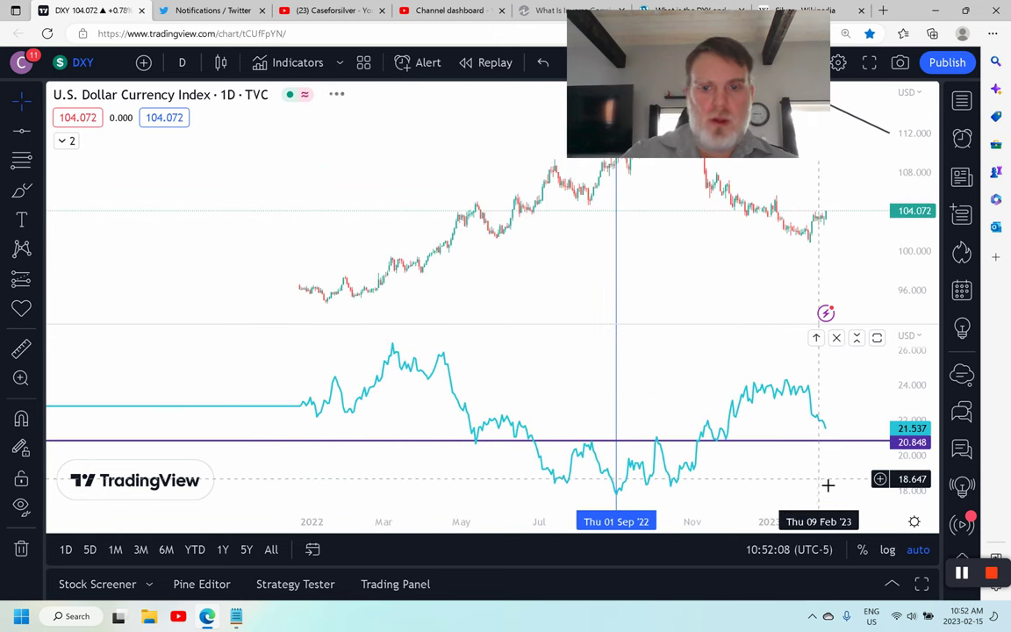
{"action": "scroll", "coordinate": [869, 431], "scroll_direction": "down", "scroll_amount": 1}
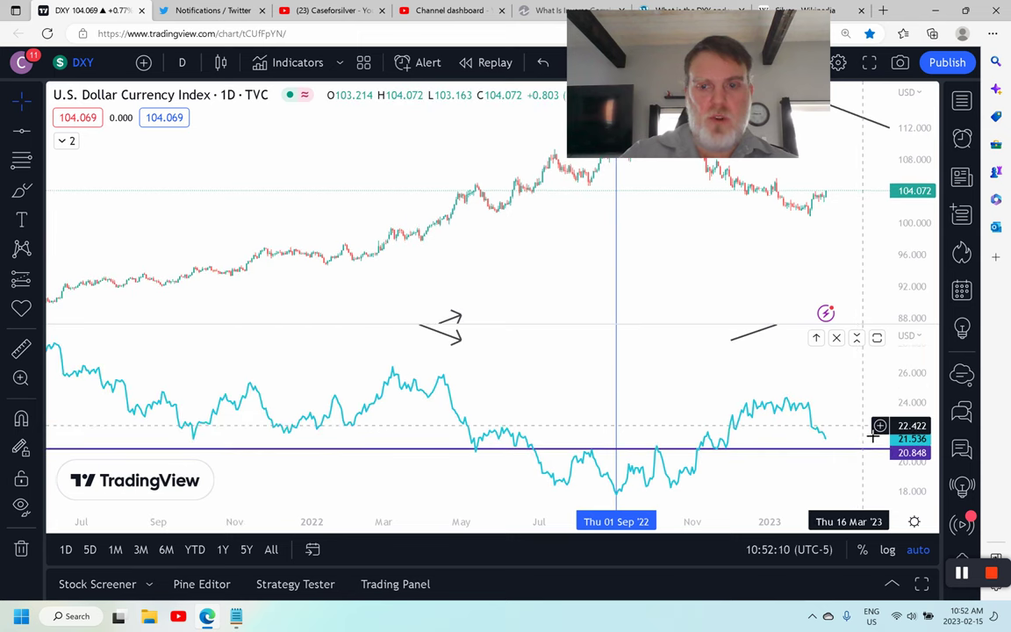
{"action": "left_click", "coordinate": [962, 101]}
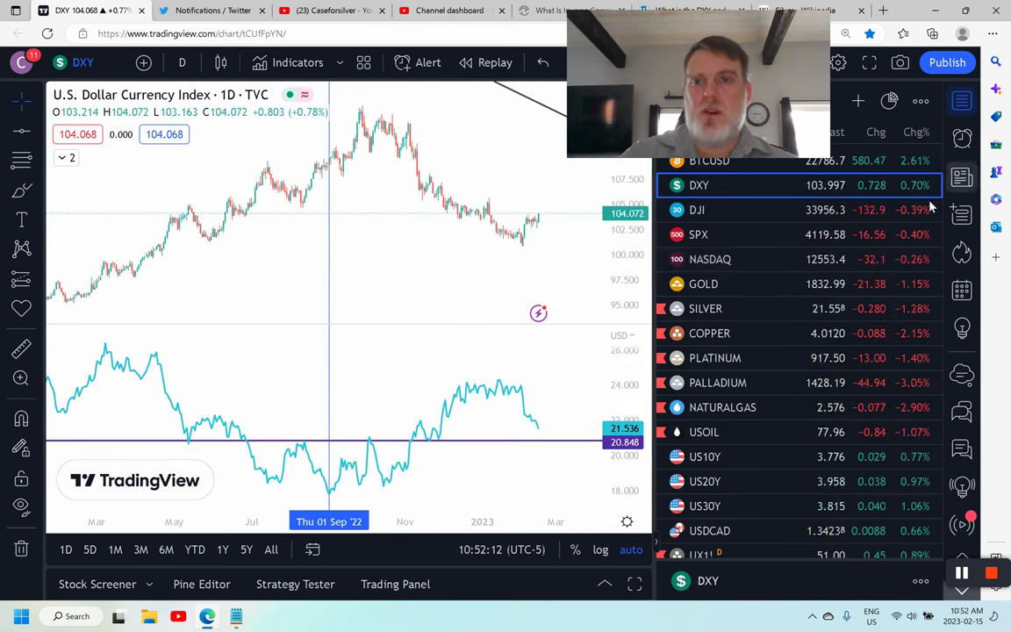
{"action": "left_click", "coordinate": [788, 310]}
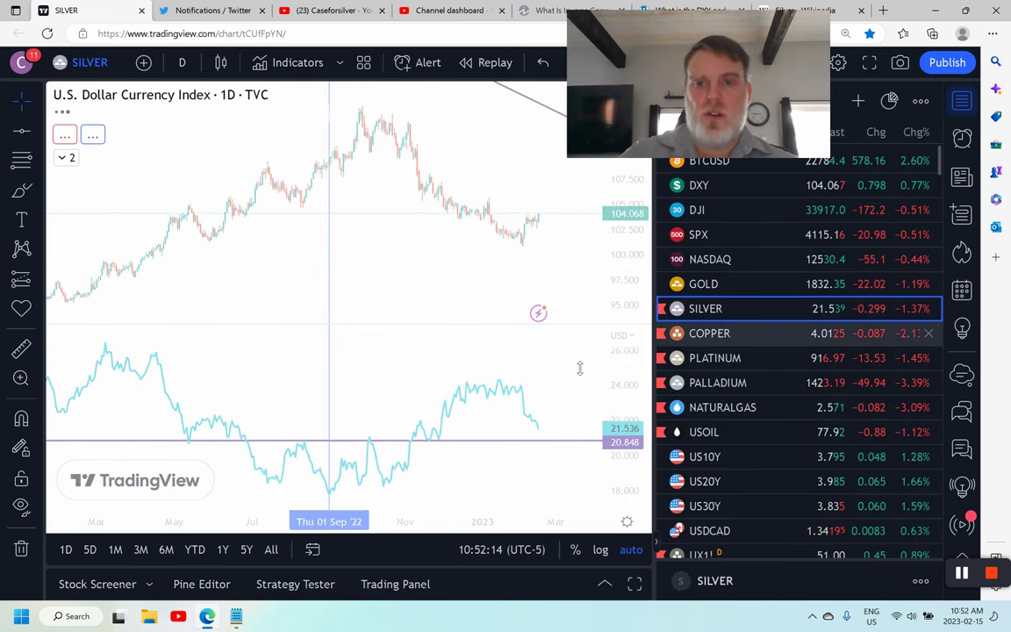
{"action": "scroll", "coordinate": [444, 299], "scroll_direction": "down", "scroll_amount": 3}
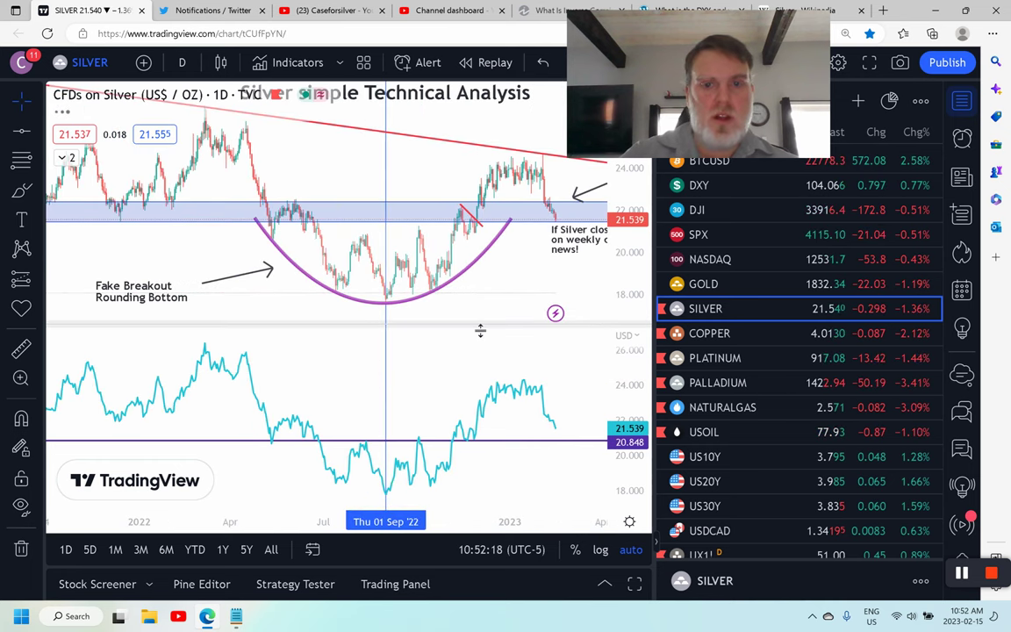
{"action": "left_click", "coordinate": [554, 338]}
Draw a horizontal line at about 20.77 on the daily silver chart, just below the blue support zone.
{"action": "scroll", "coordinate": [538, 398], "scroll_direction": "up", "scroll_amount": 5}
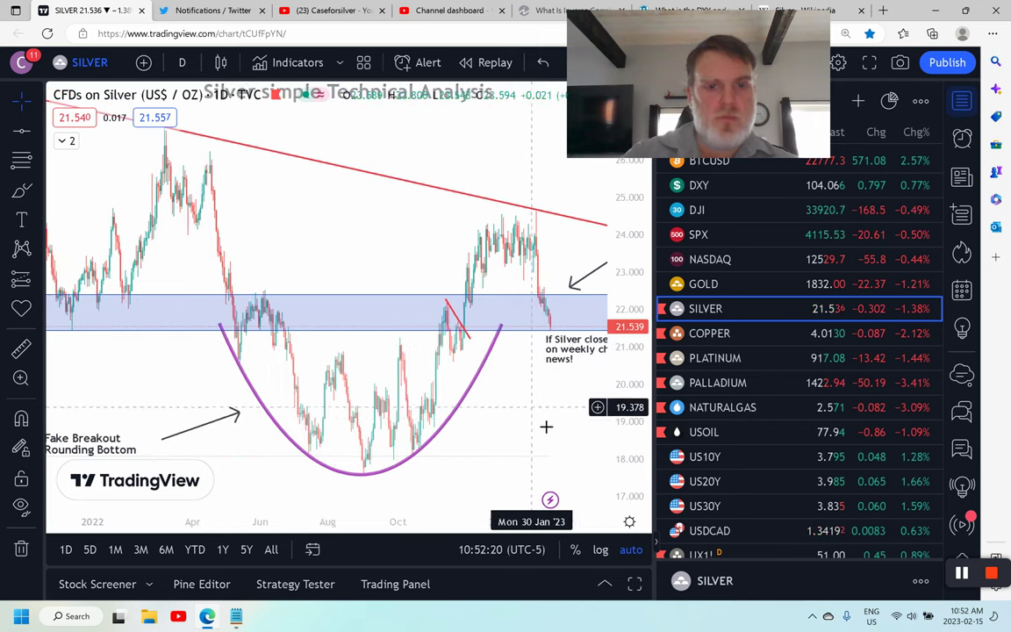
{"action": "scroll", "coordinate": [505, 439], "scroll_direction": "up", "scroll_amount": 4}
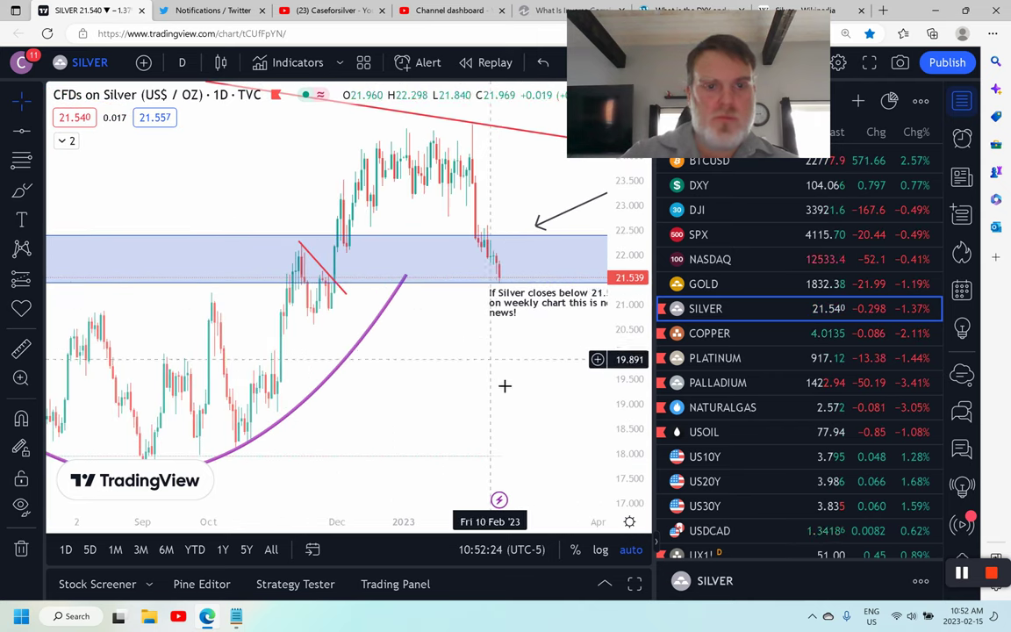
{"action": "scroll", "coordinate": [499, 379], "scroll_direction": "down", "scroll_amount": 2}
{"action": "scroll", "coordinate": [496, 320], "scroll_direction": "down", "scroll_amount": 3}
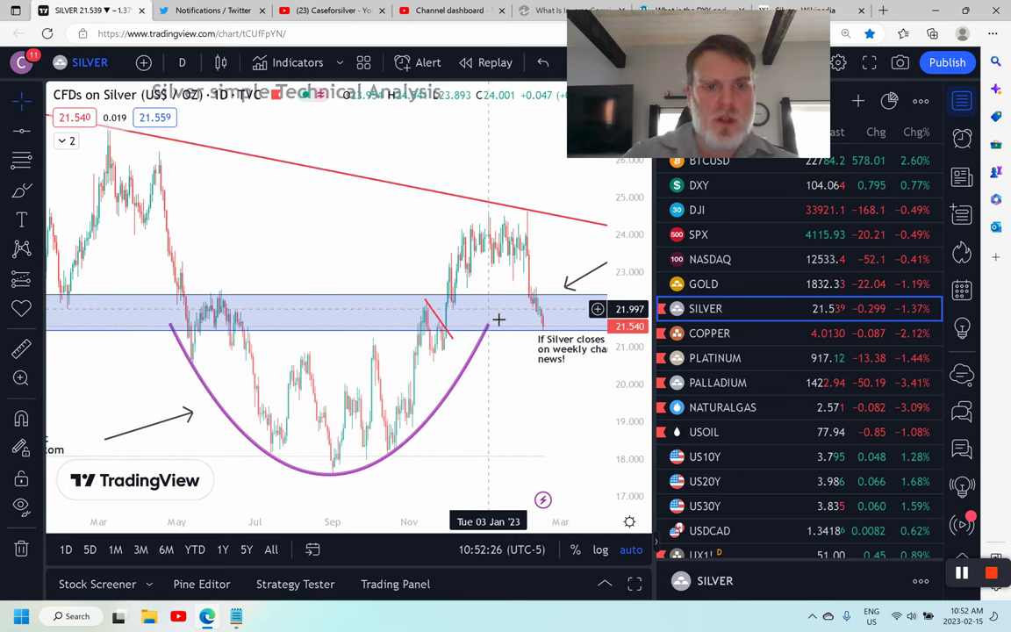
{"action": "scroll", "coordinate": [527, 358], "scroll_direction": "down", "scroll_amount": 2}
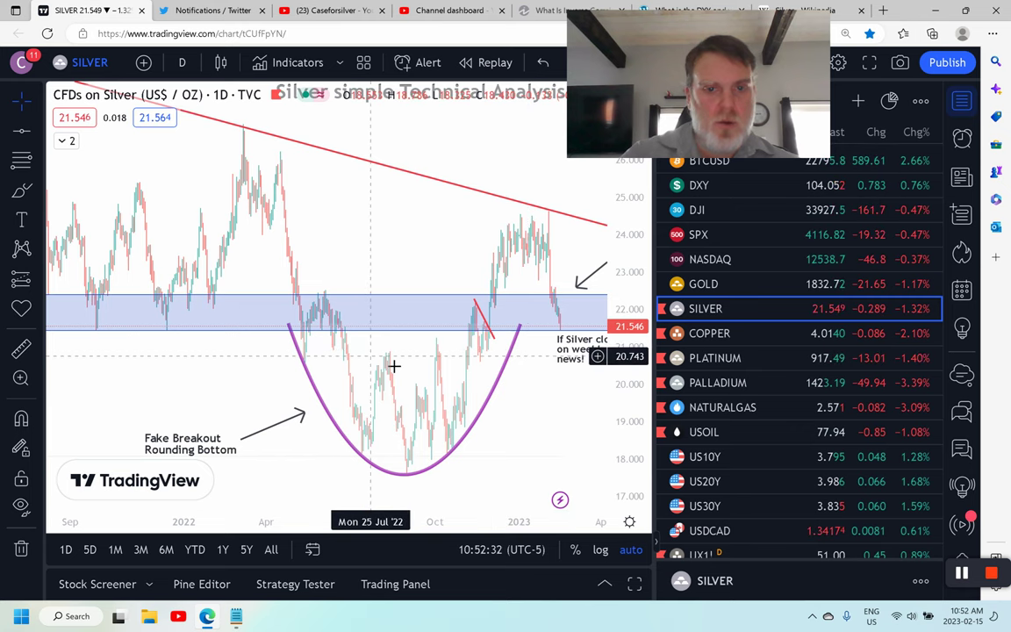
{"action": "left_click", "coordinate": [22, 130]}
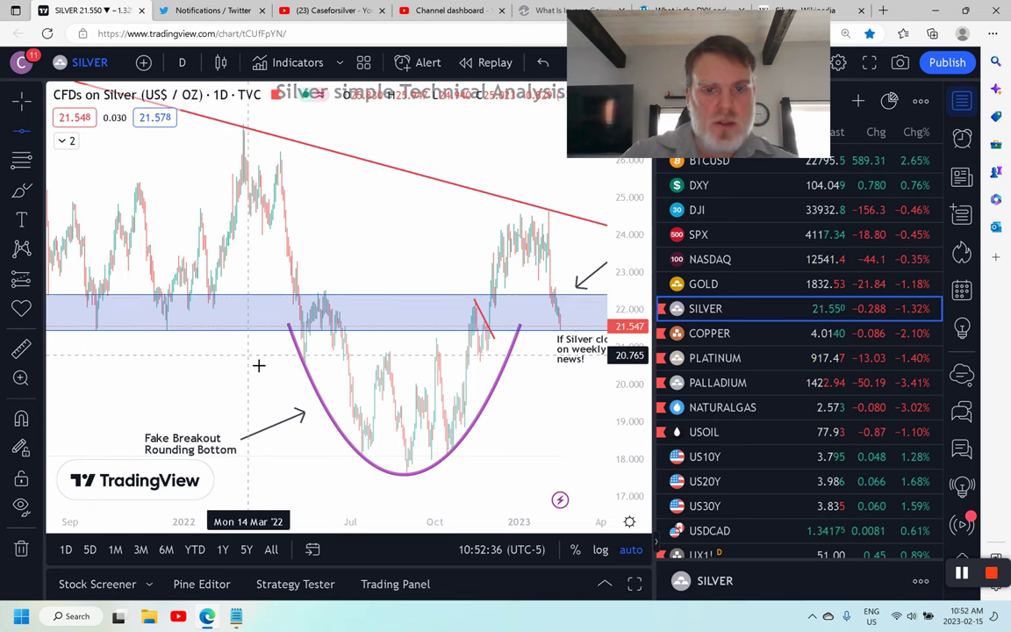
{"action": "left_click", "coordinate": [260, 363]}
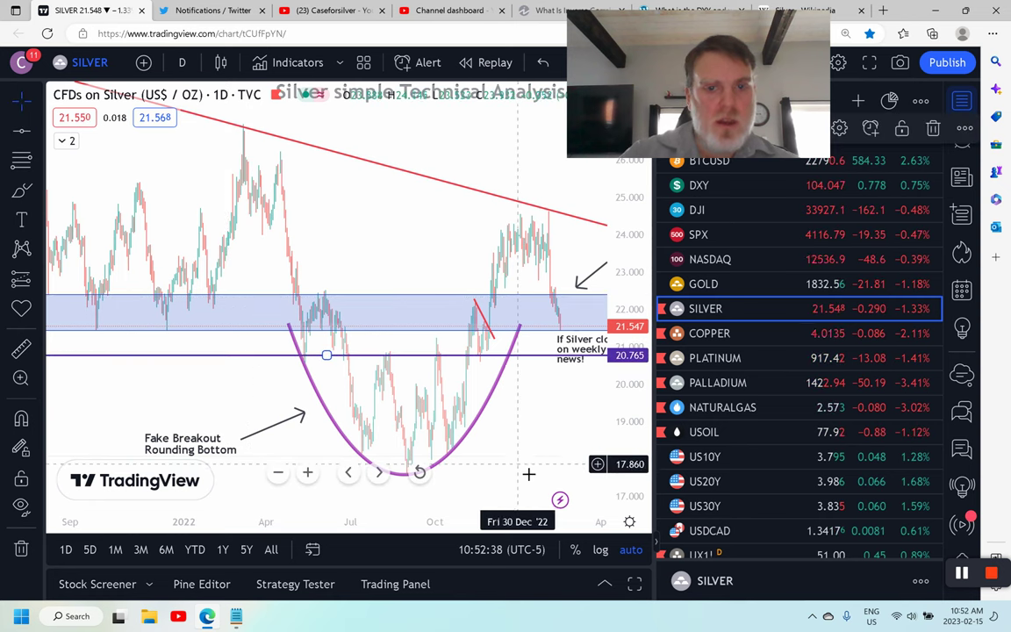
Examine recent silver prices against the new horizontal line, the blue support zone and the rounding bottom curve.
{"action": "left_click_drag", "start_coordinate": [506, 444], "coordinate": [436, 450]}
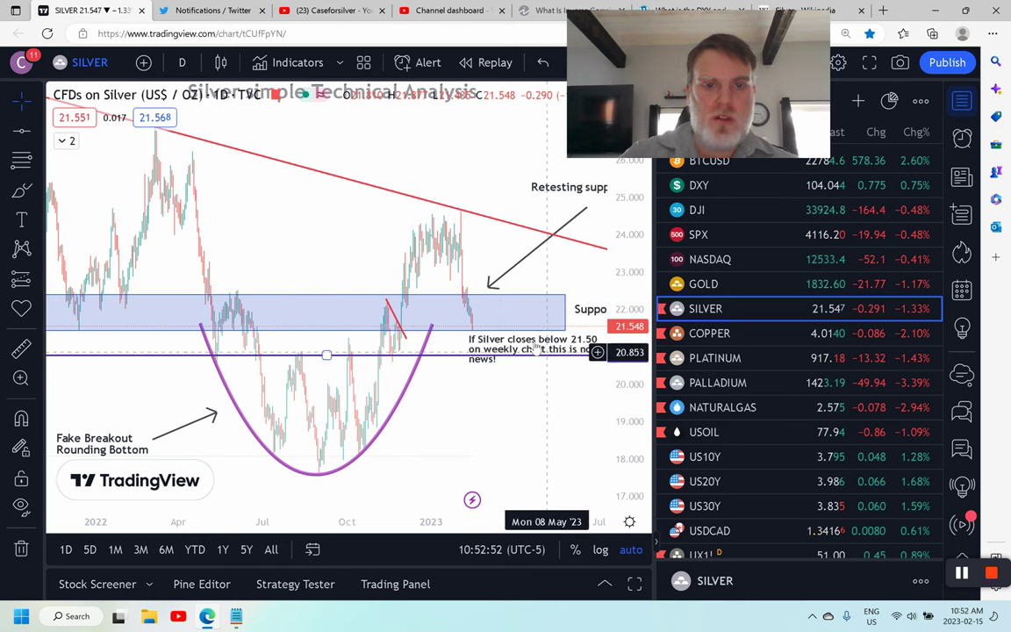
{"action": "left_click_drag", "start_coordinate": [453, 454], "coordinate": [504, 461]}
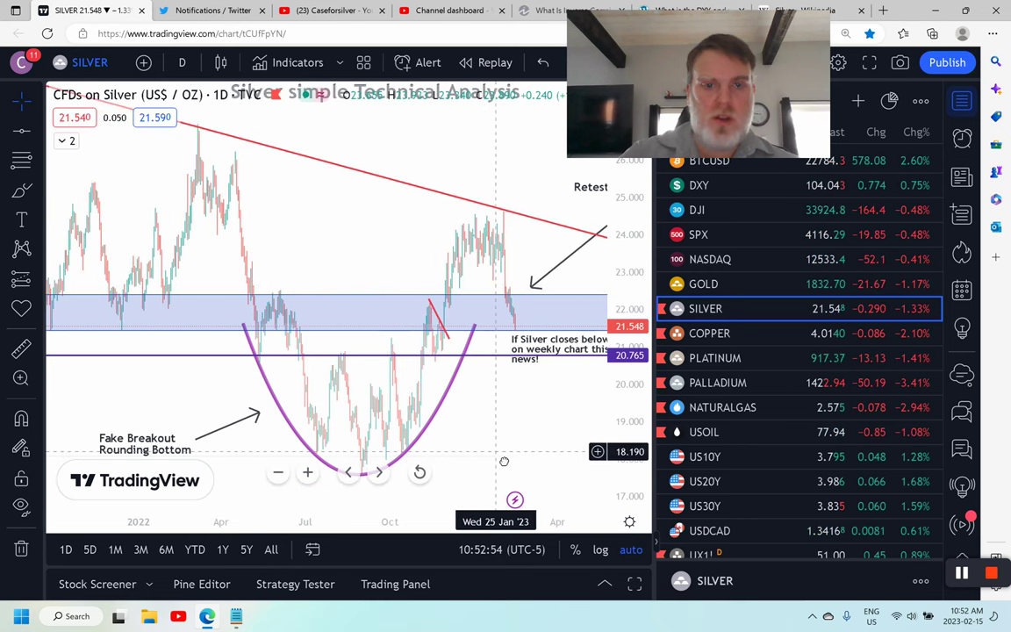
{"action": "left_click_drag", "start_coordinate": [503, 439], "coordinate": [550, 420]}
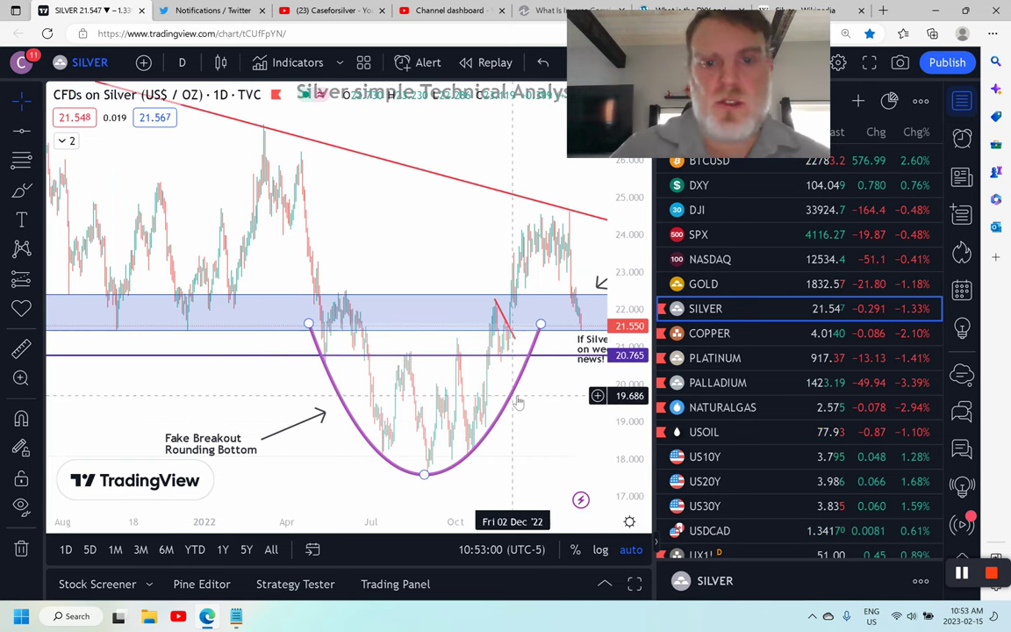
{"action": "scroll", "coordinate": [524, 408], "scroll_direction": "up", "scroll_amount": 2}
{"action": "scroll", "coordinate": [521, 429], "scroll_direction": "up", "scroll_amount": 1}
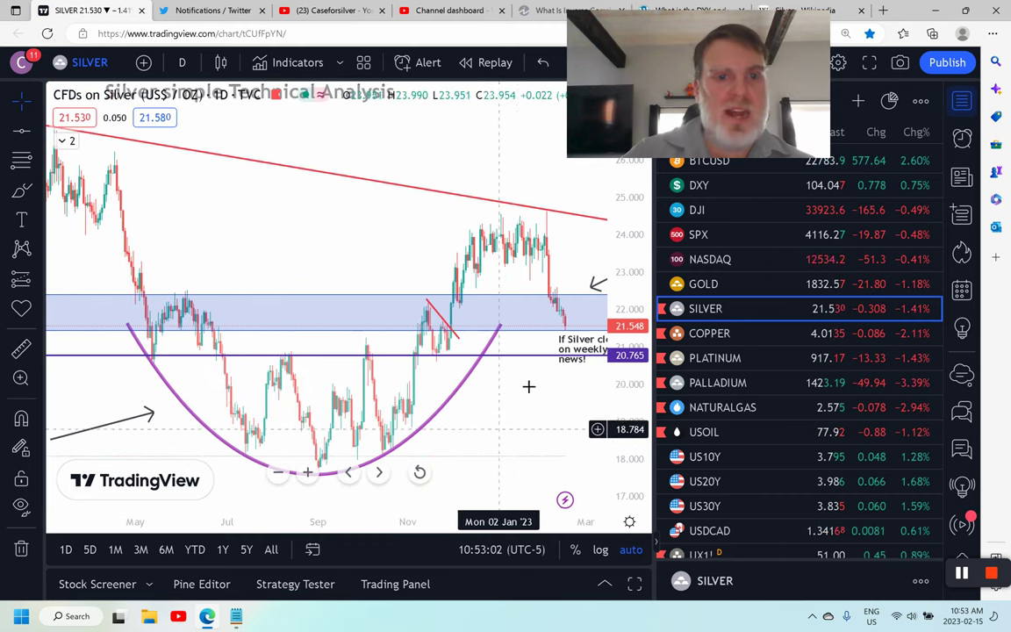
{"action": "mouse_move", "coordinate": [517, 418]}
{"action": "left_mouse_down"}
{"action": "mouse_move", "coordinate": [536, 419]}
{"action": "mouse_move", "coordinate": [519, 423]}
{"action": "left_mouse_up"}
{"action": "scroll", "coordinate": [536, 419], "scroll_direction": "up", "scroll_amount": 4}
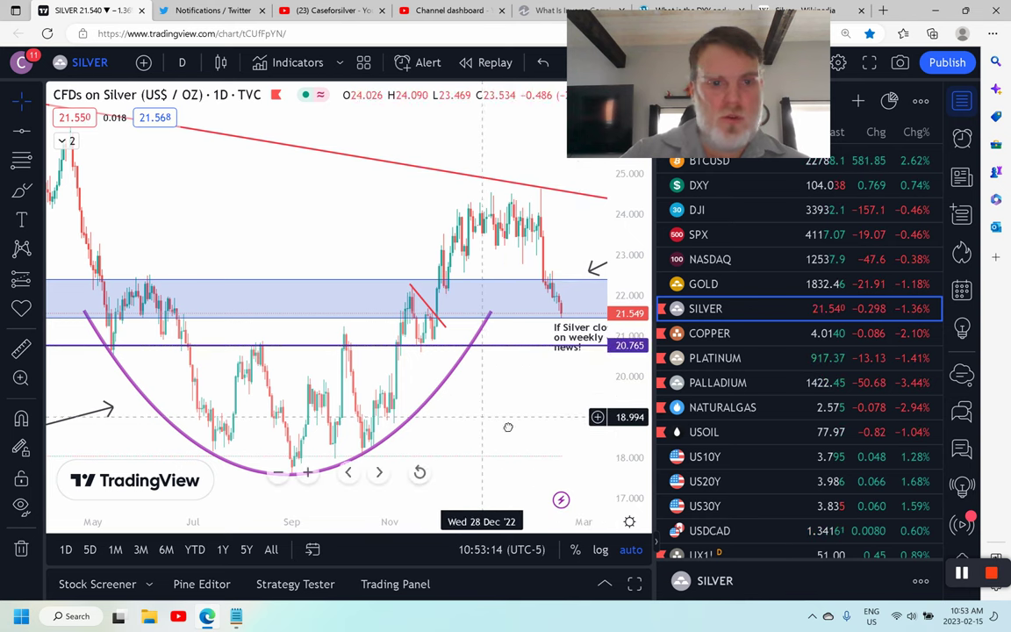
{"action": "left_click_drag", "start_coordinate": [506, 422], "coordinate": [538, 424]}
{"action": "scroll", "coordinate": [562, 396], "scroll_direction": "down", "scroll_amount": 3}
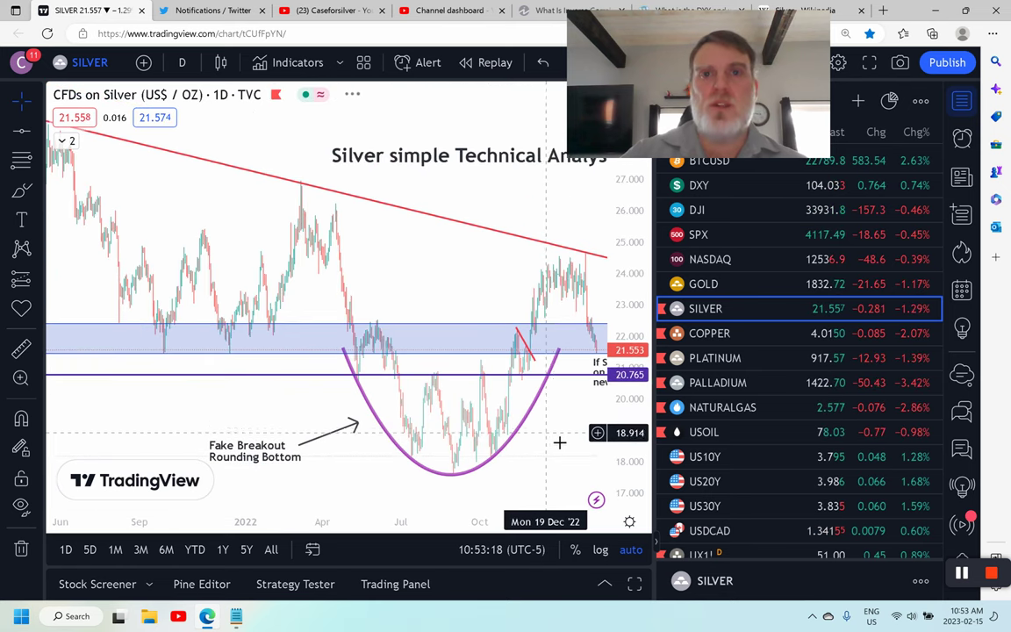
{"action": "left_click_drag", "start_coordinate": [440, 293], "coordinate": [375, 295]}
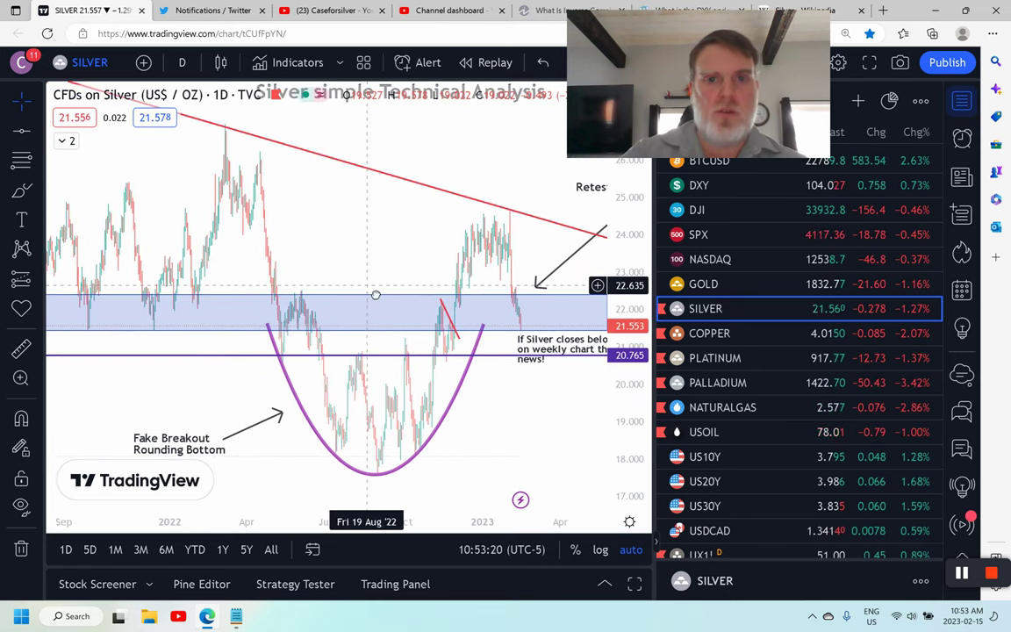